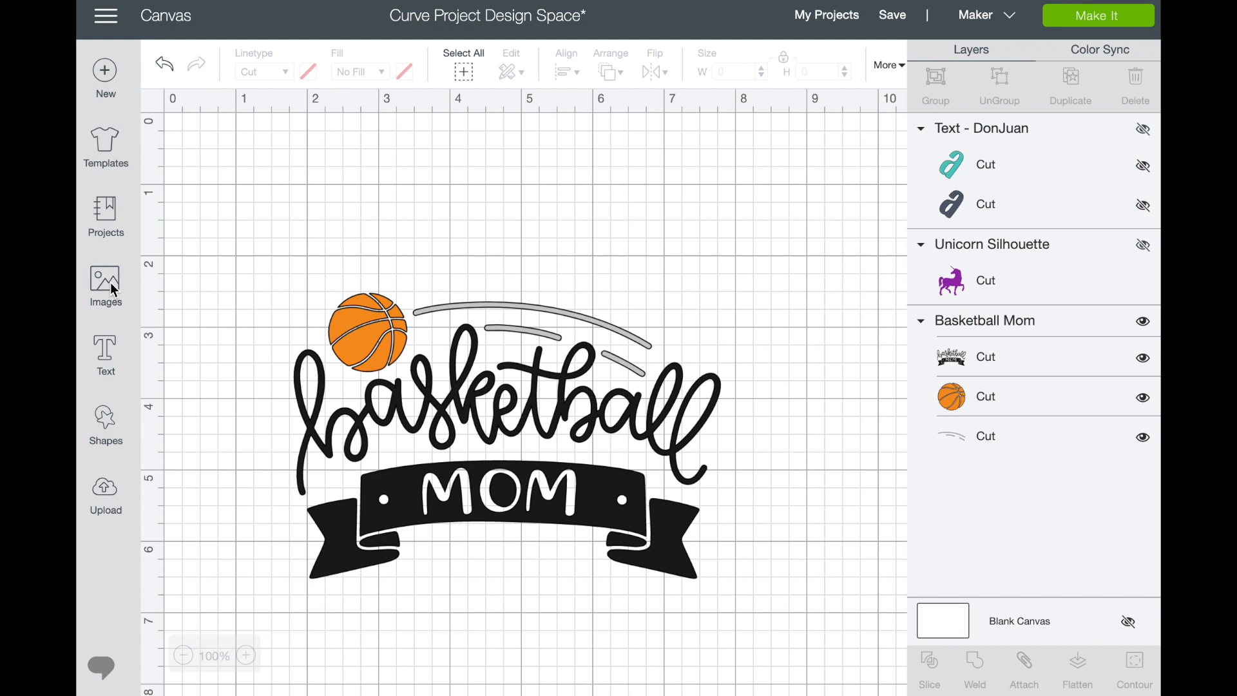
click(107, 352)
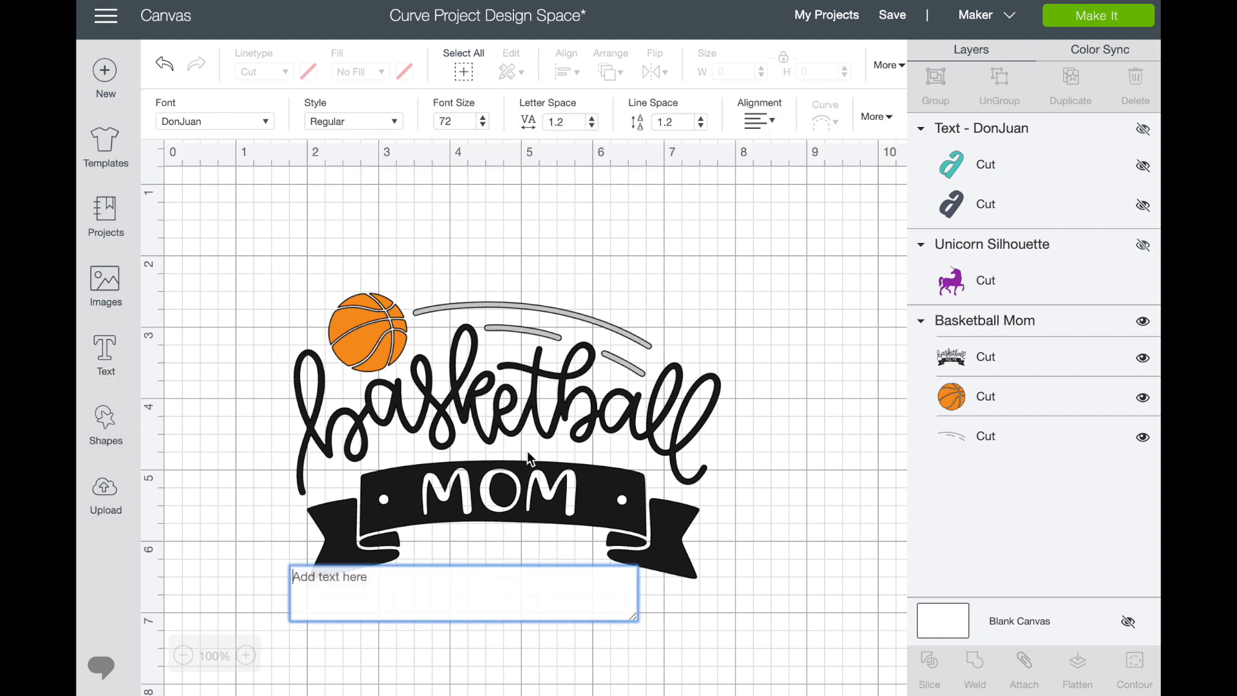
click(763, 556)
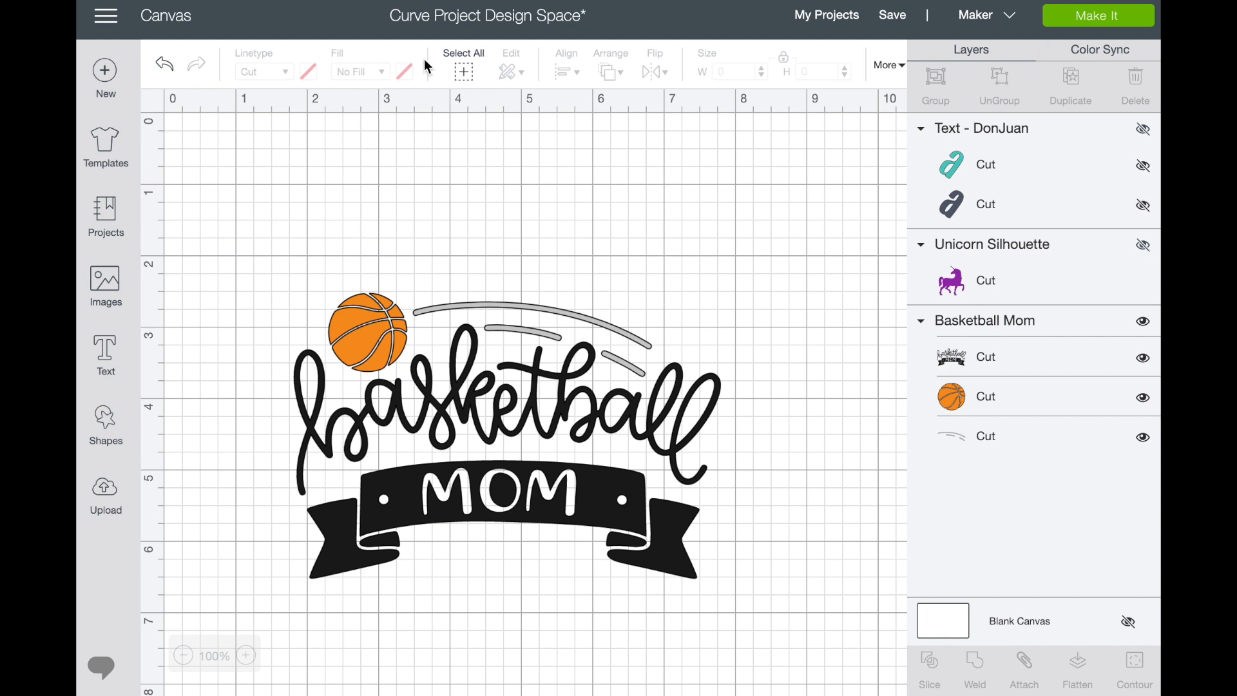
click(884, 67)
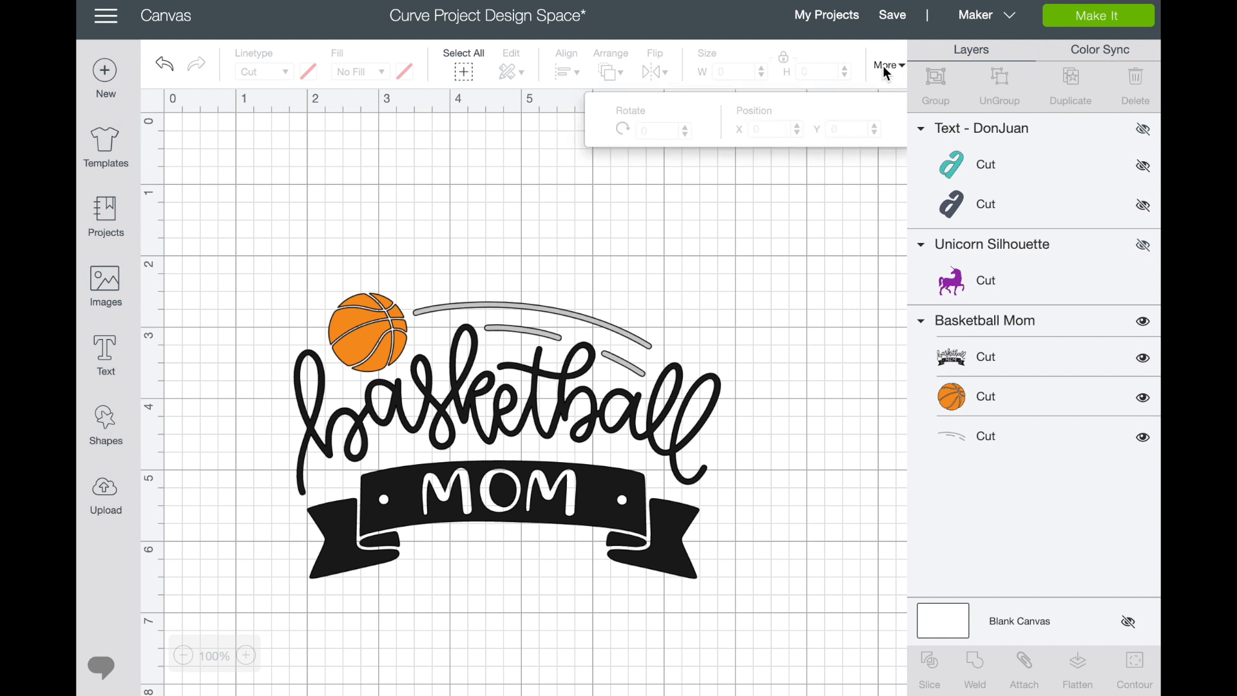
click(726, 203)
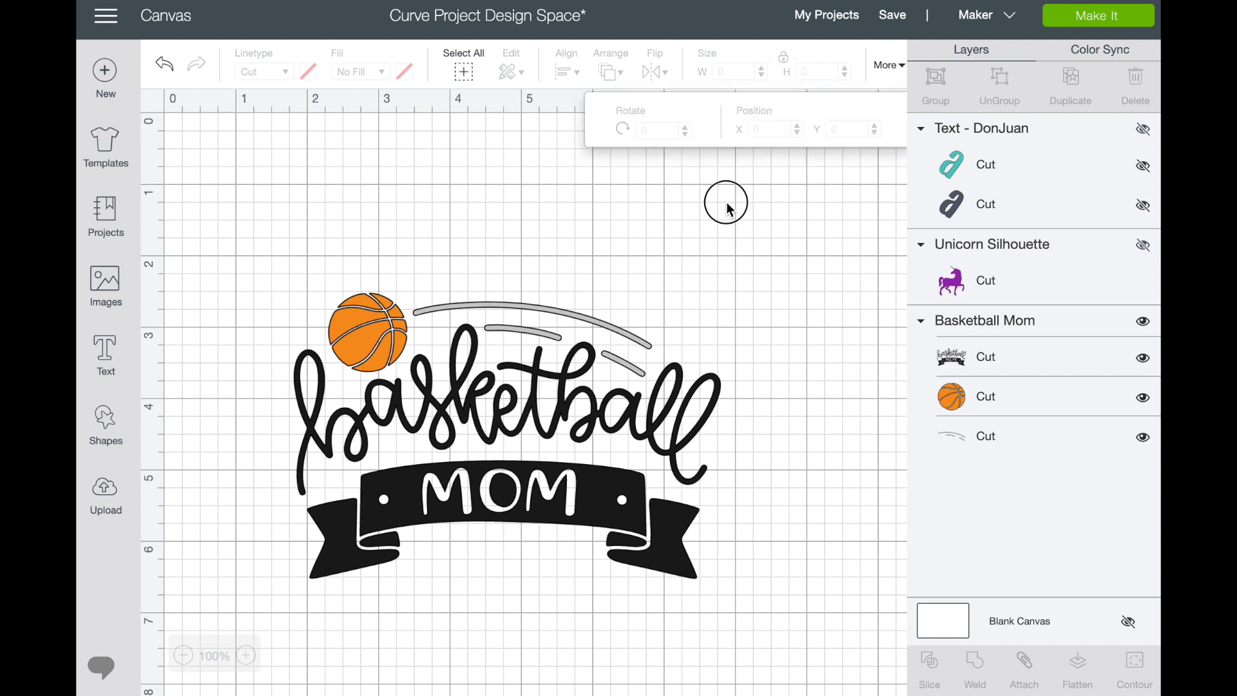
- Add a text object reading "#23" to the canvas with the Basketball Mom design
click(112, 352)
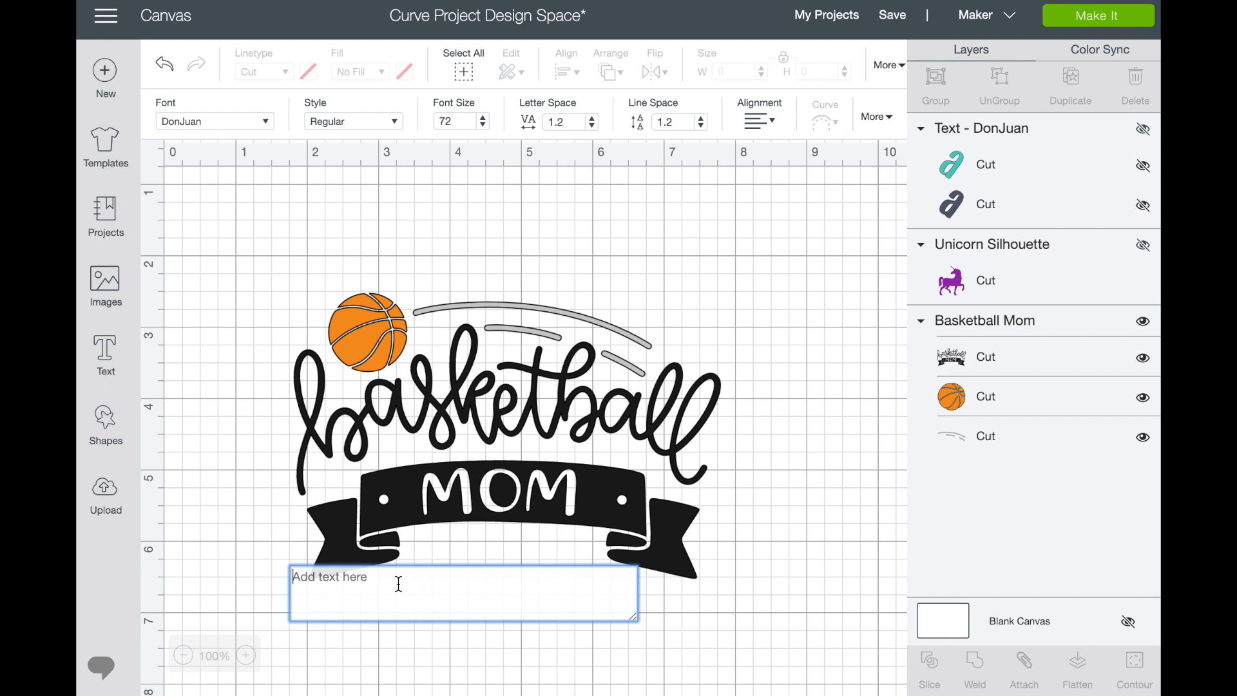
text(#23)
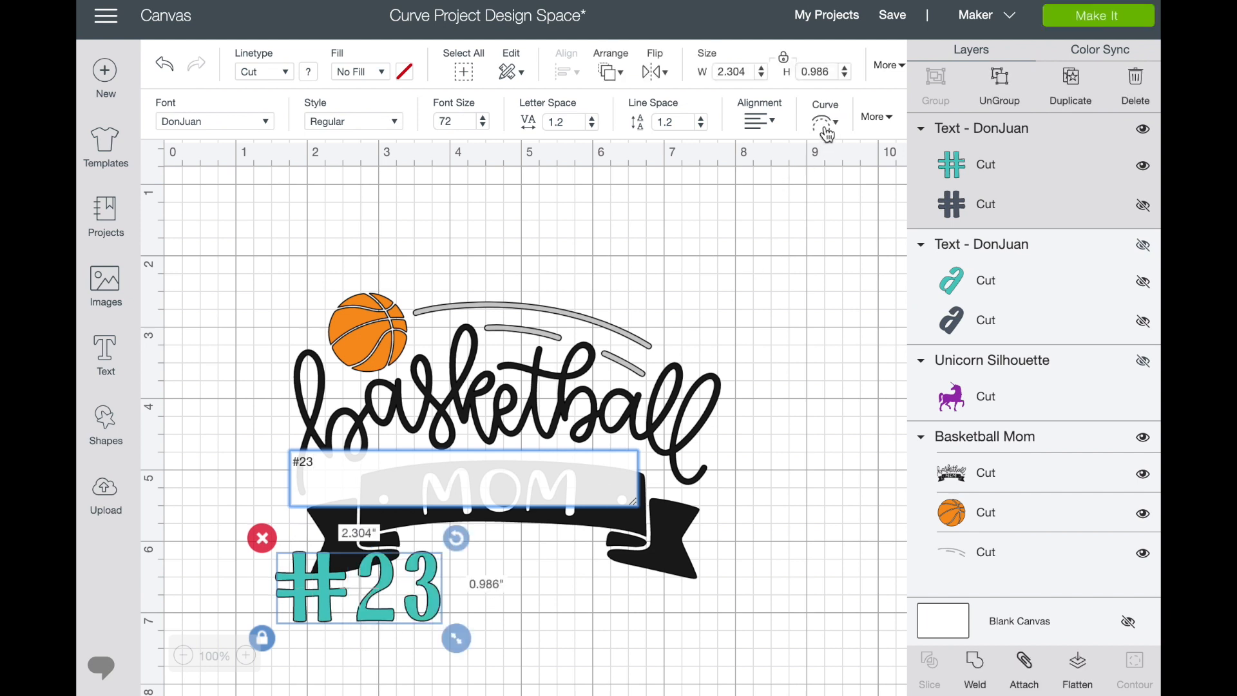
click(375, 603)
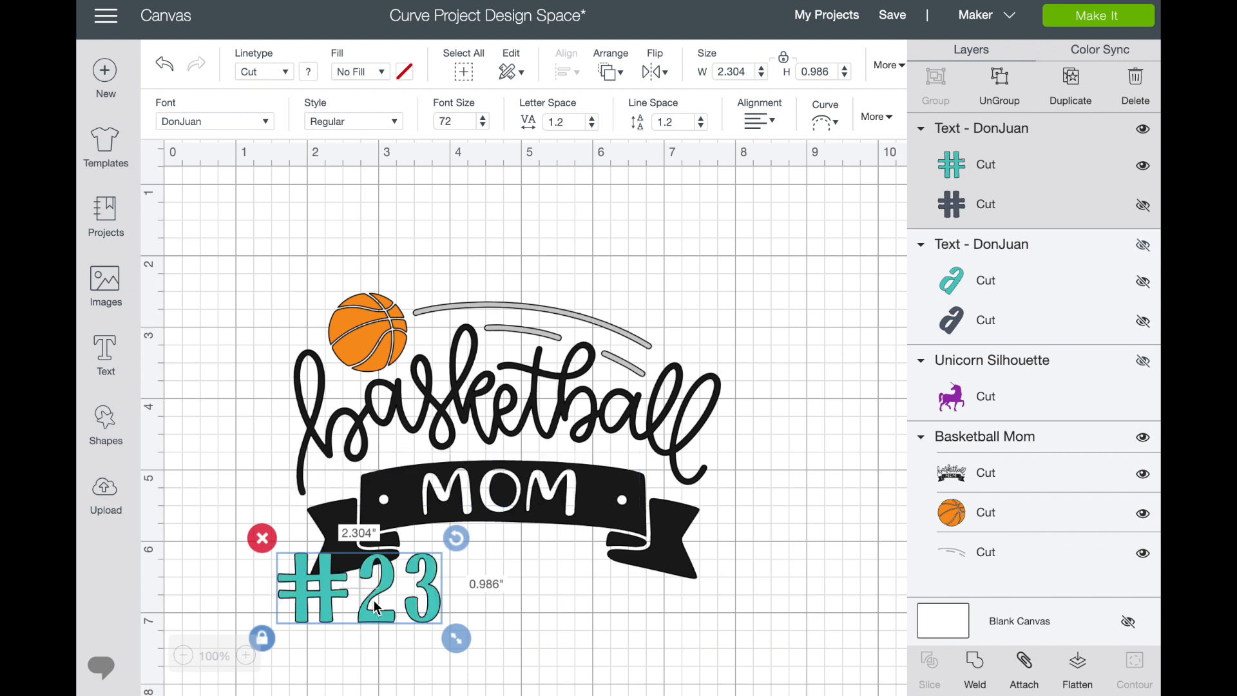
- Change the #23 text's font to Varsity and place it just above the grey swoosh lines of the basketball design
click(270, 125)
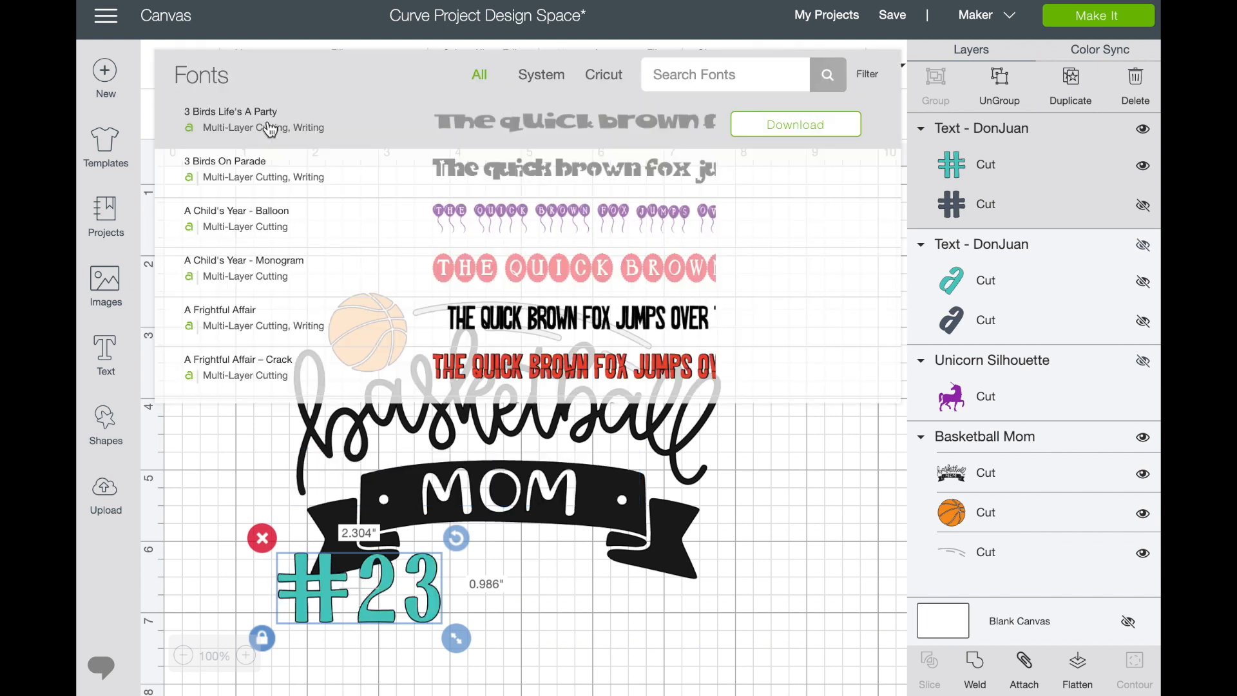
click(771, 71)
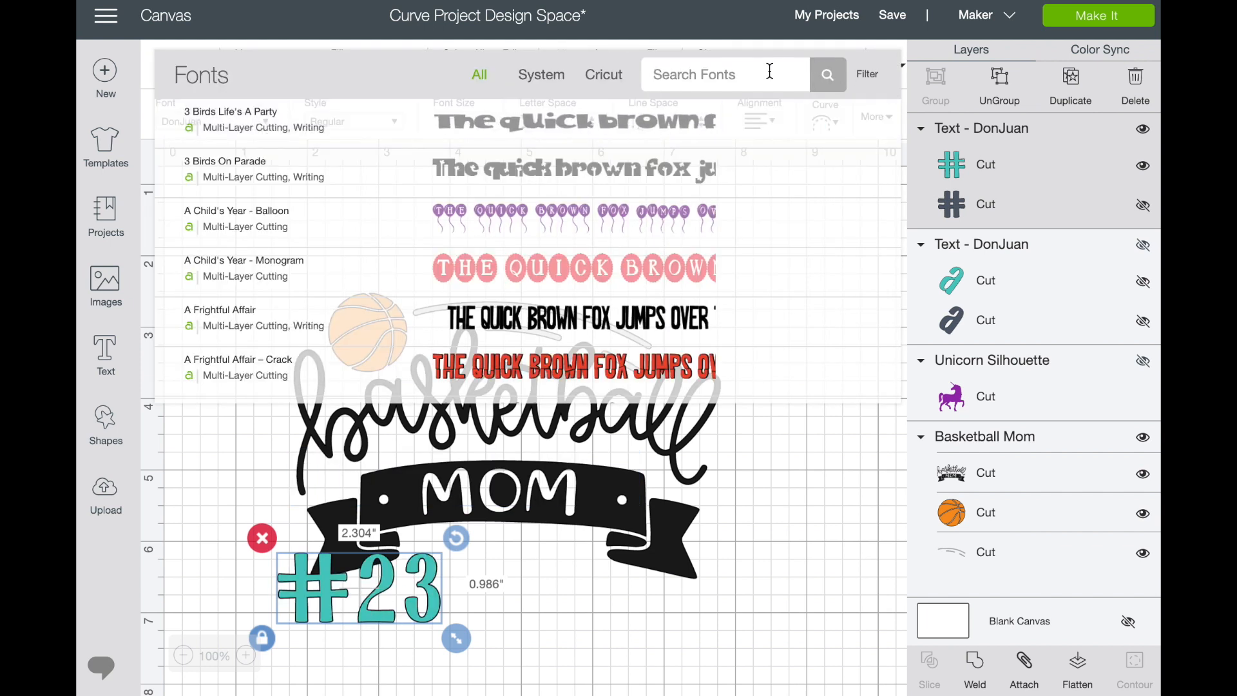
text(varsity)
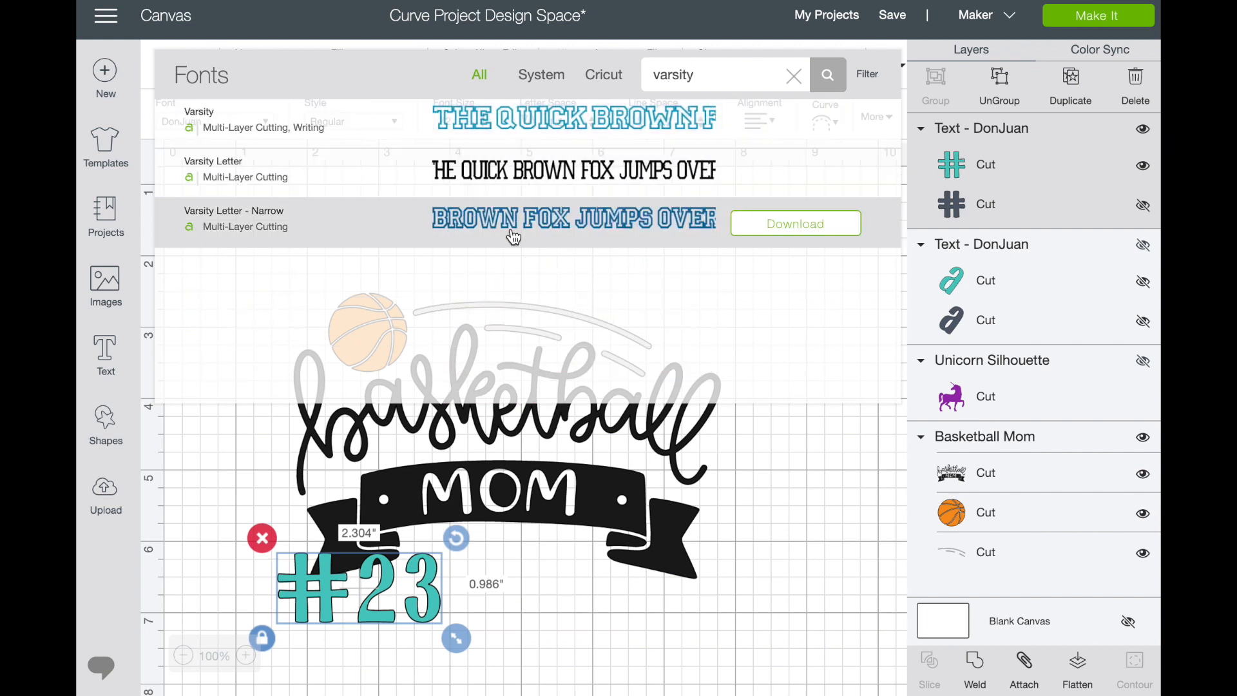
click(508, 125)
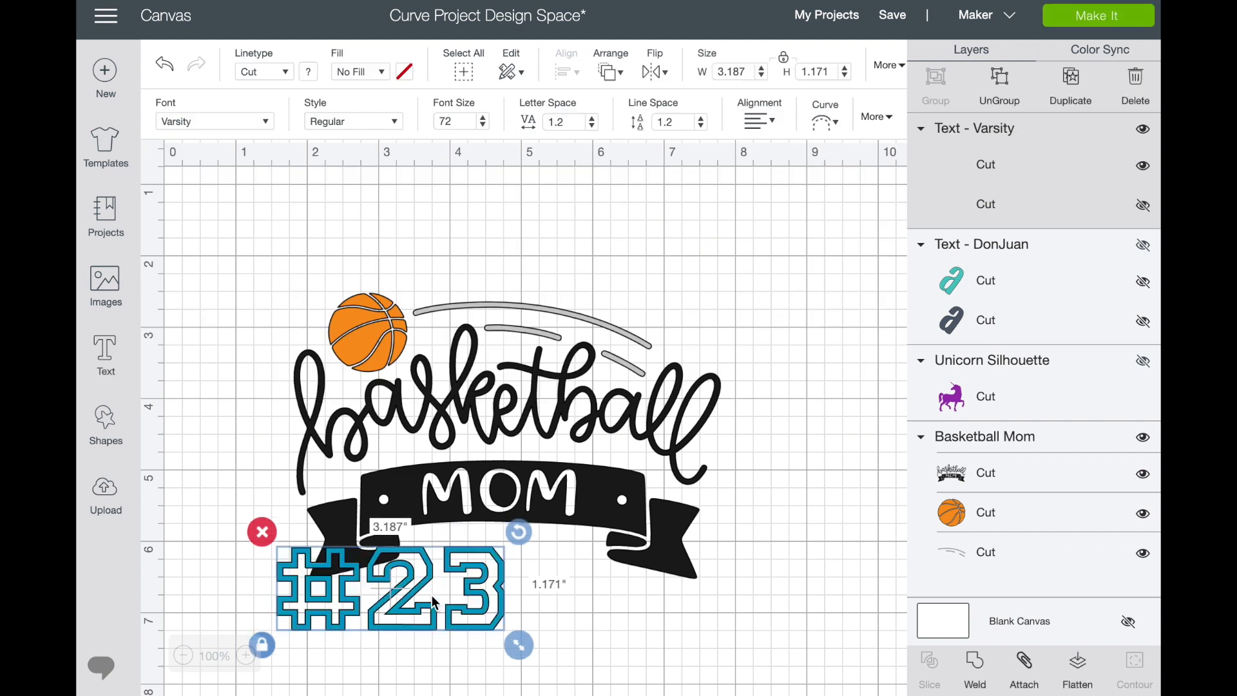
drag(412, 607, 564, 265)
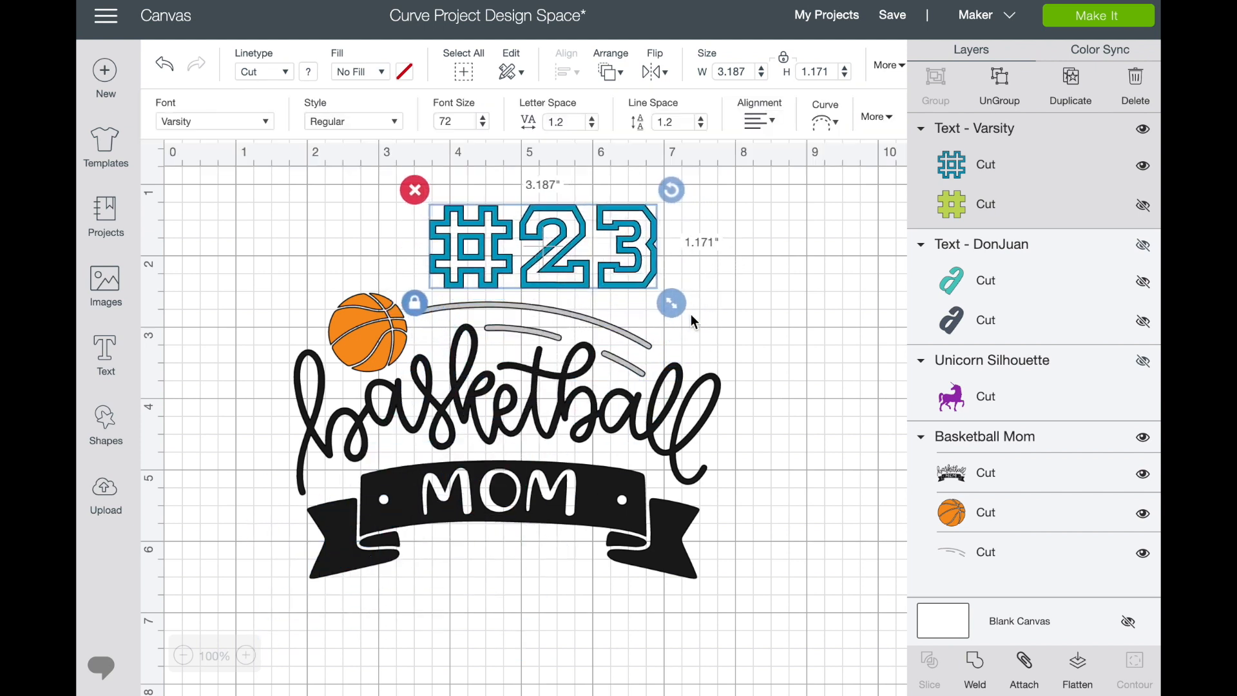
click(778, 323)
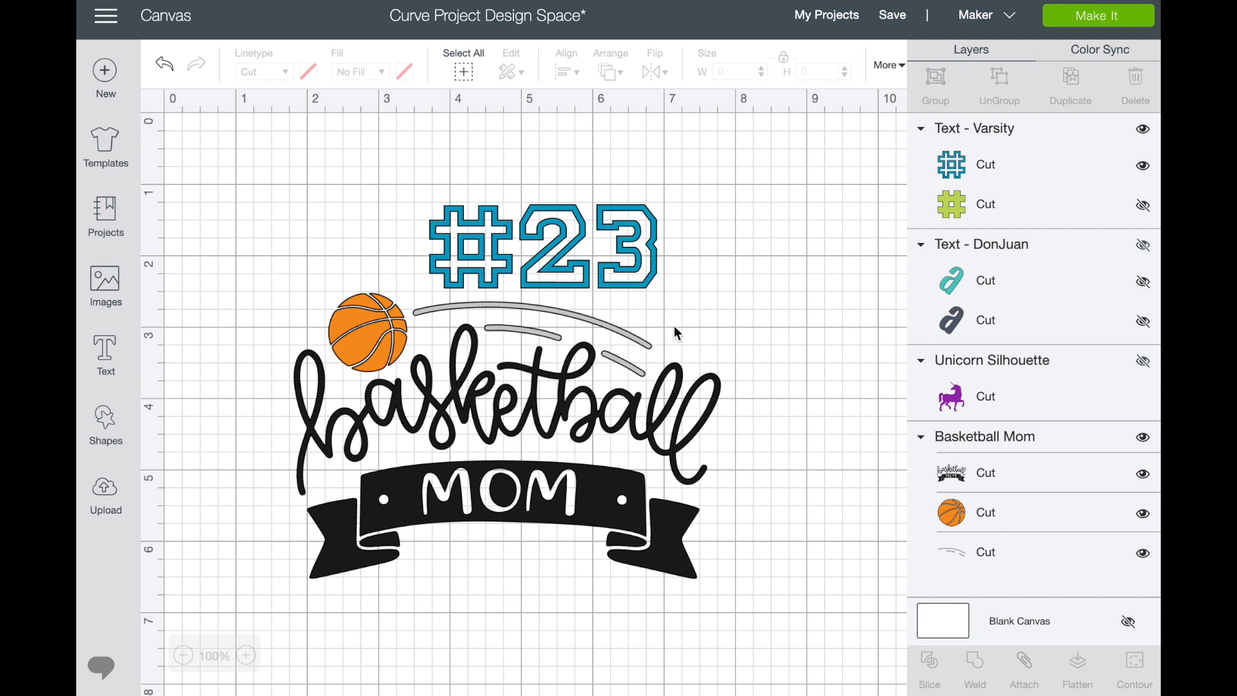
- Match the #23 text's color to the orange of the basketball using Color Sync
click(528, 257)
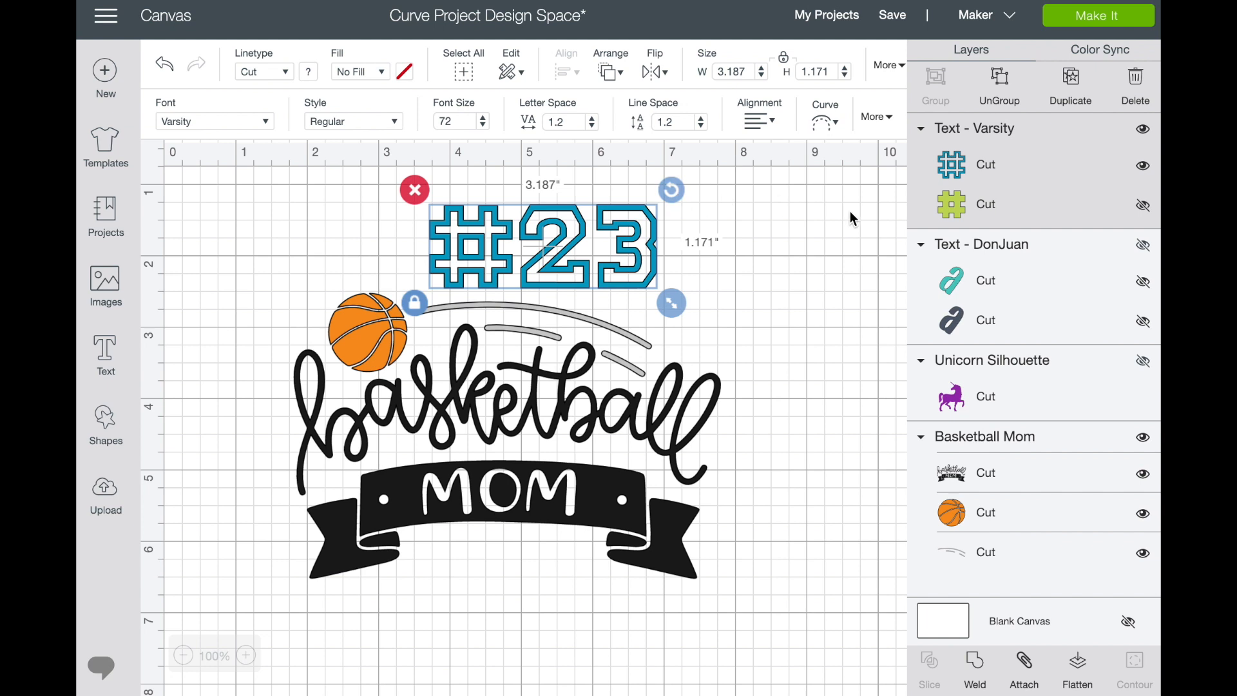
click(1095, 52)
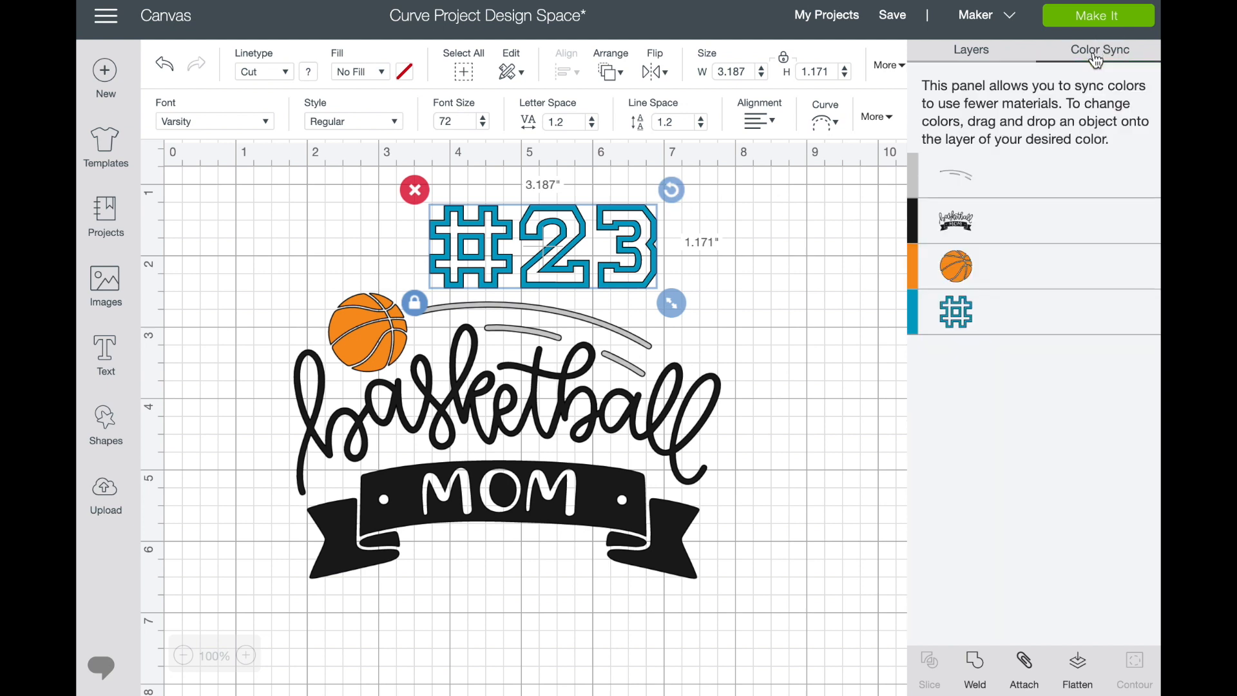
drag(967, 317, 966, 270)
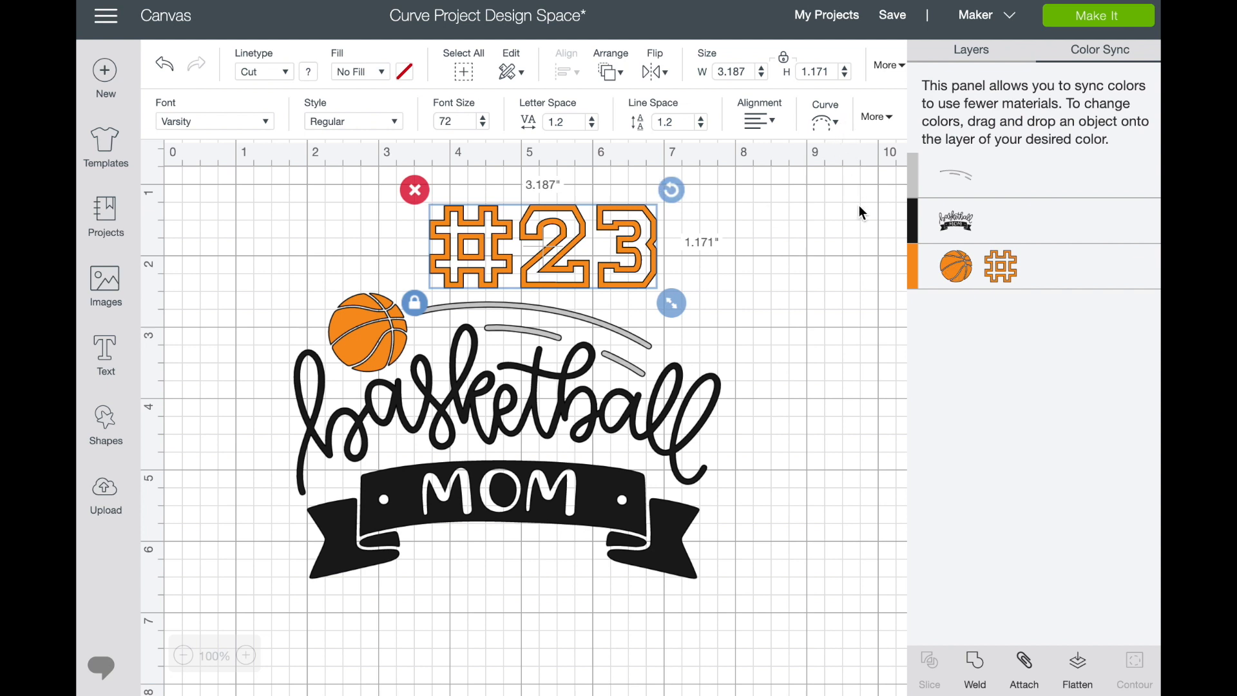
click(991, 57)
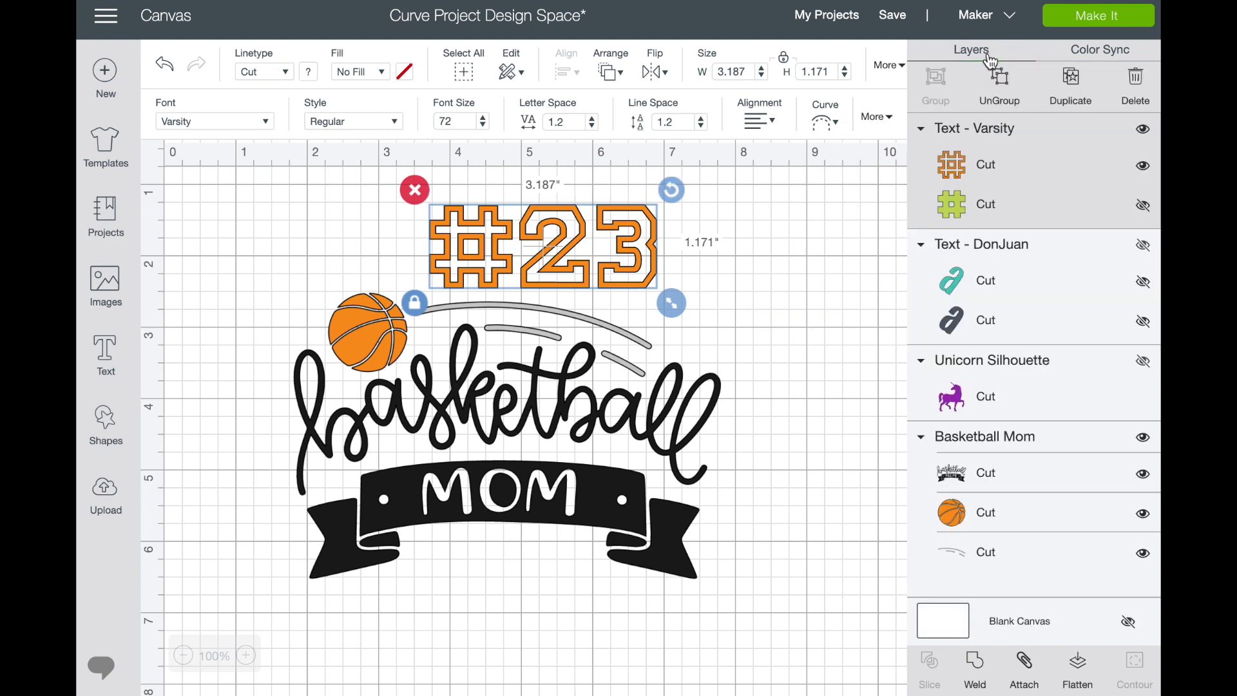
- Curve the #23 text into a gentle upward arch by adjusting the curve diameter
click(828, 122)
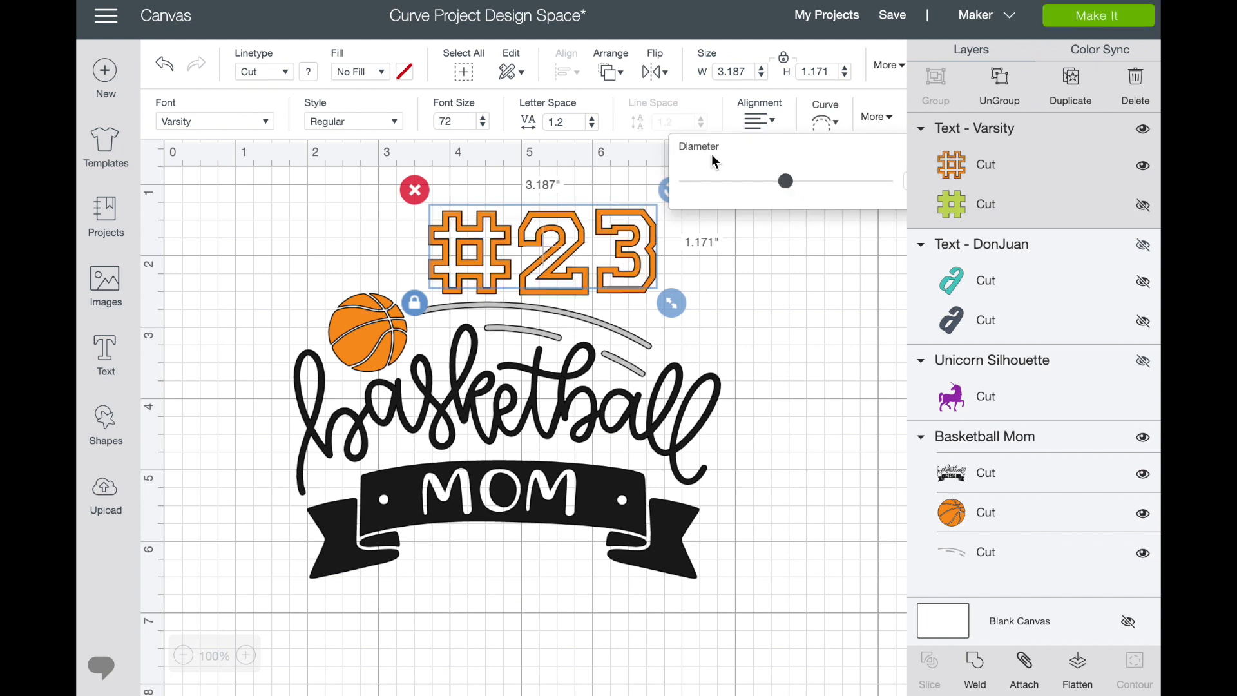
drag(786, 185, 817, 181)
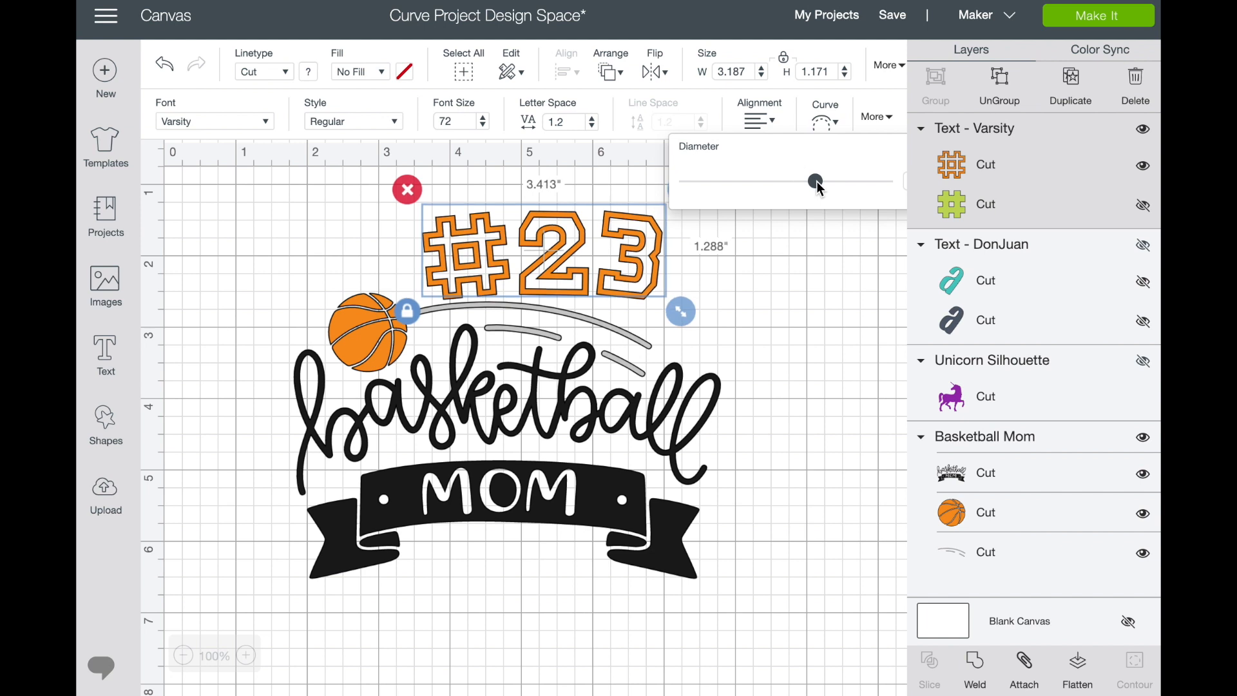
drag(816, 183, 824, 181)
click(821, 248)
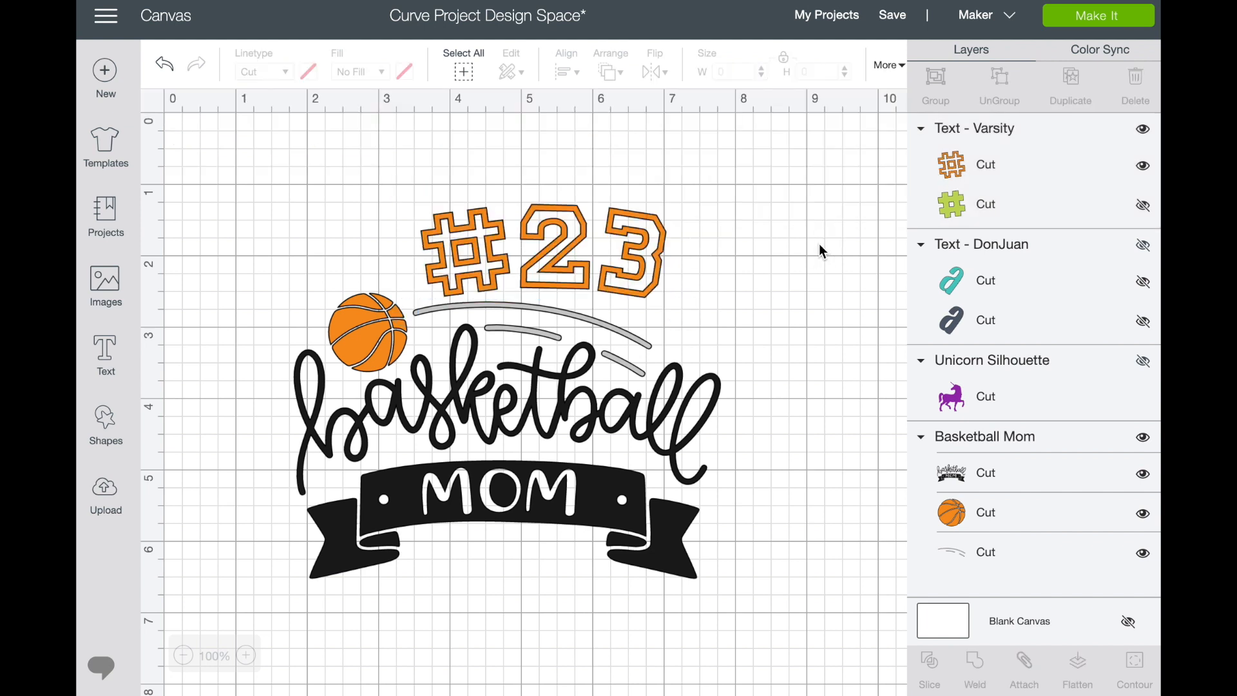
- Rotate the #23 text slightly clockwise and fine-tune its curve and position so it follows the grey swoosh lines
click(657, 261)
drag(682, 190, 653, 249)
click(825, 121)
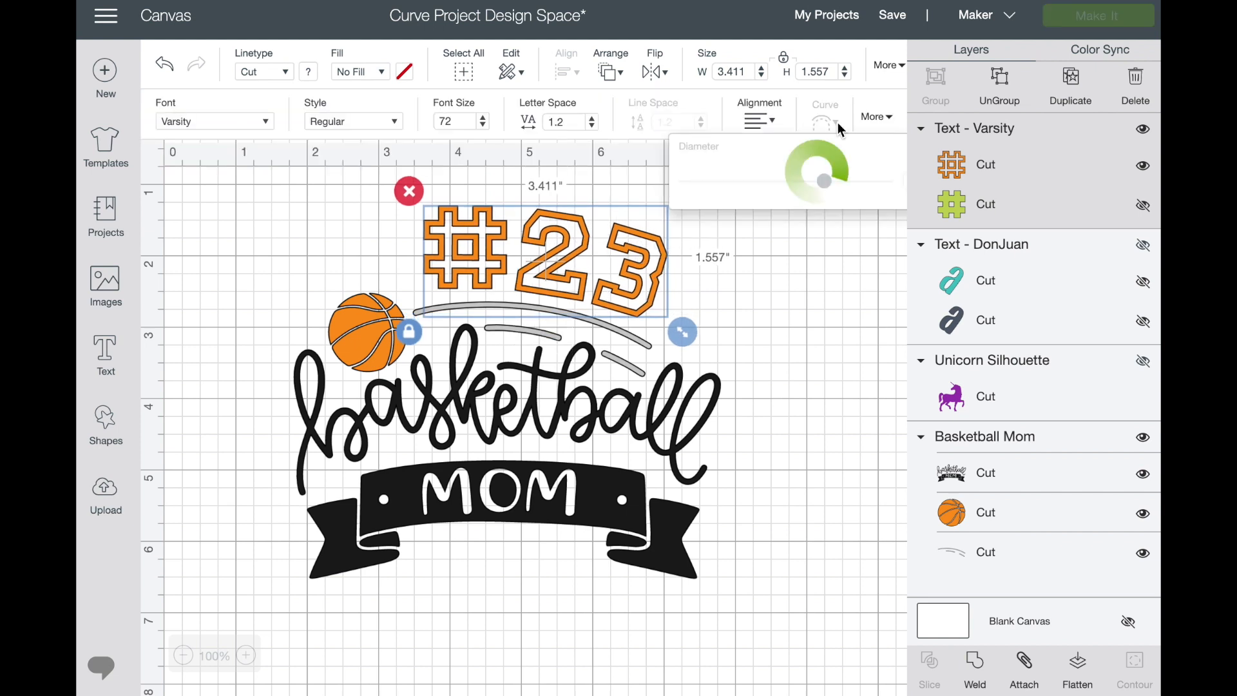
drag(833, 182, 826, 173)
click(793, 251)
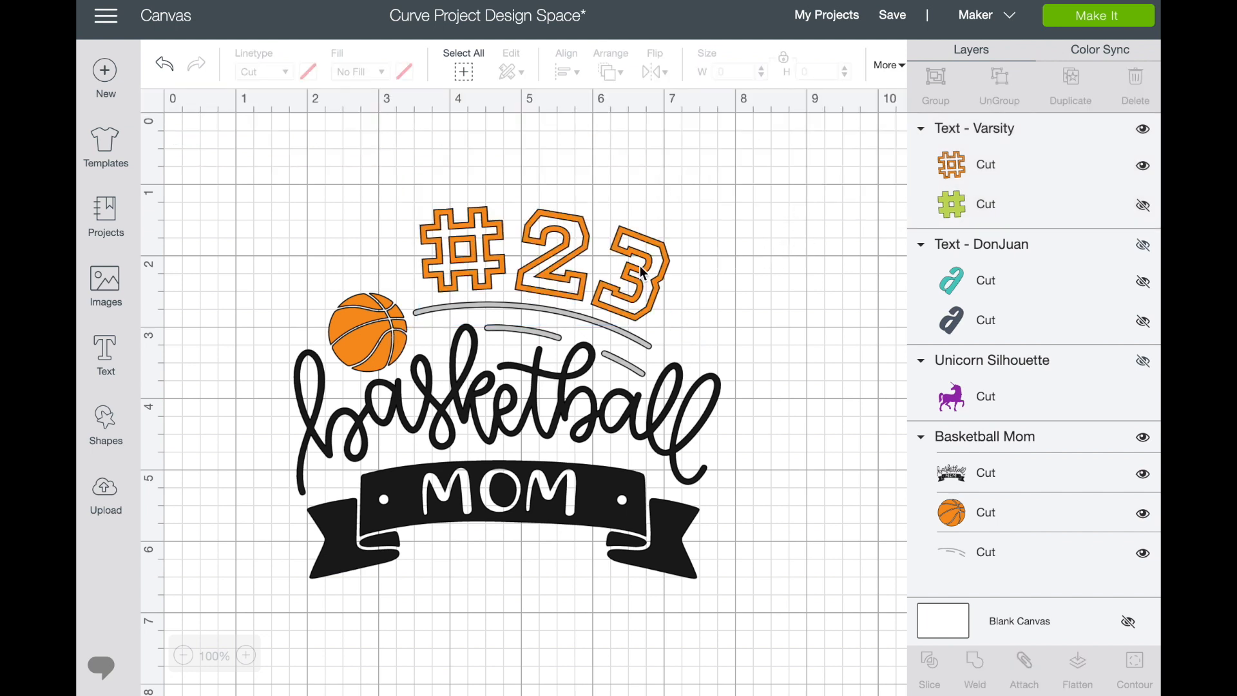
click(572, 250)
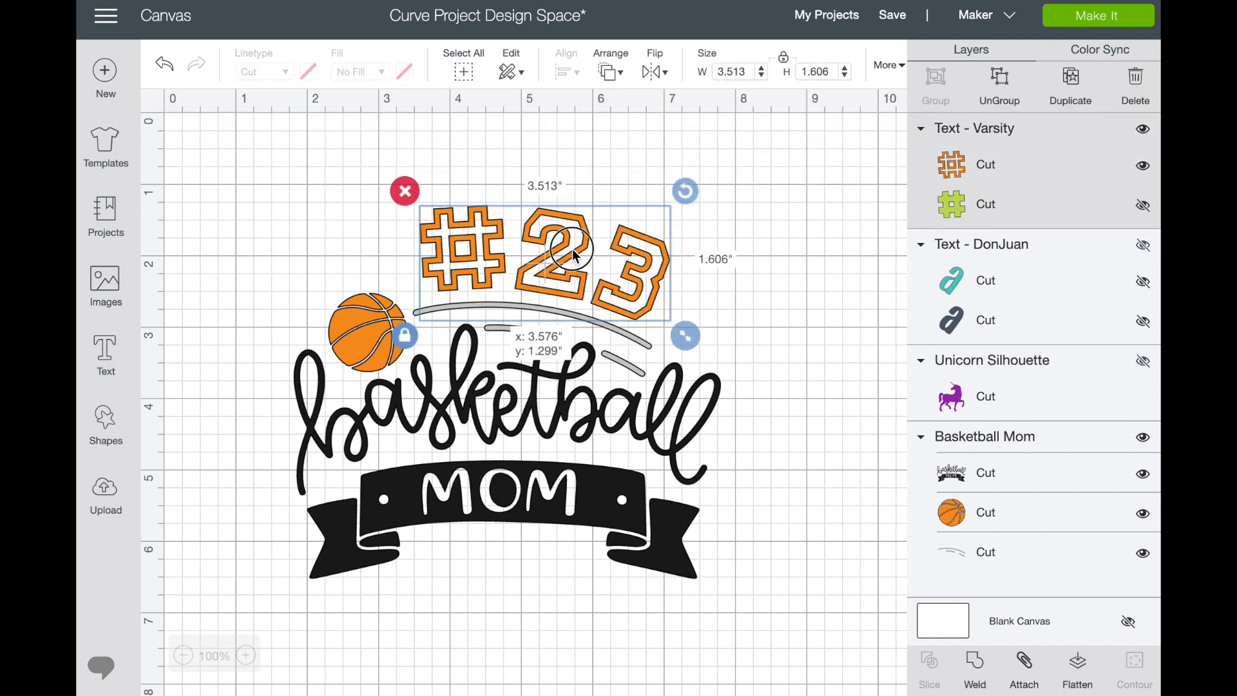
click(802, 252)
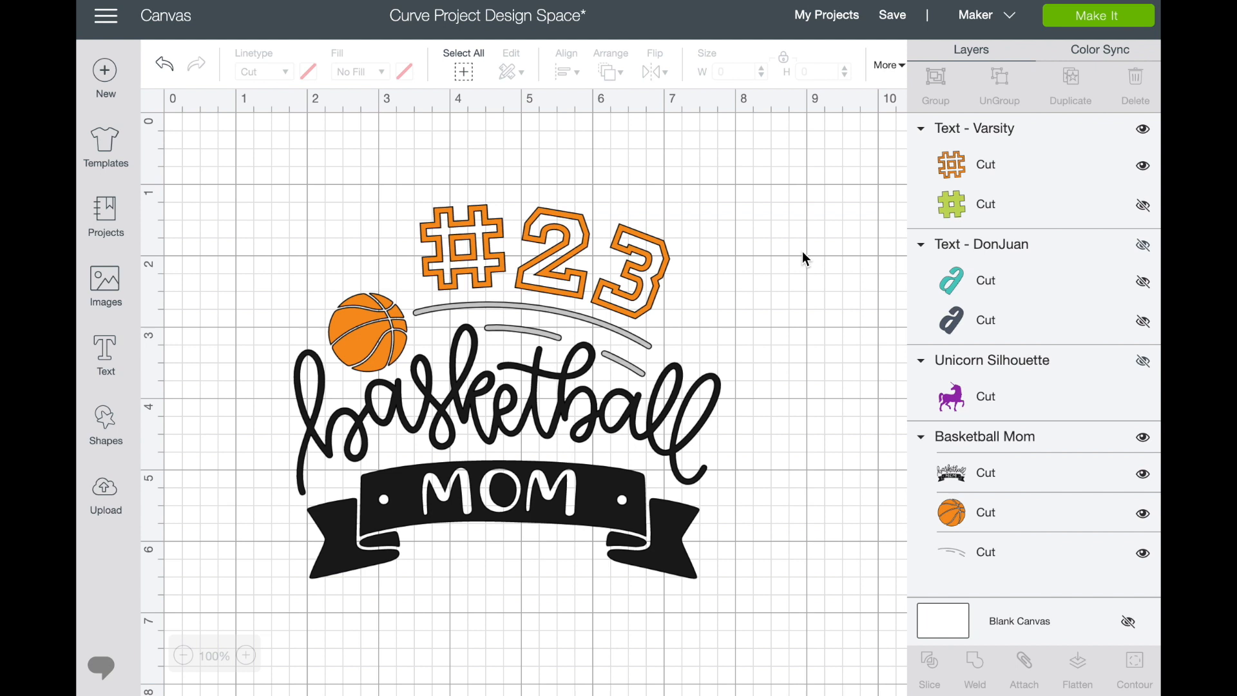
- Unhide the Unicorn Silhouette layer and bring the whole unicorn into view at 50% zoom
click(183, 655)
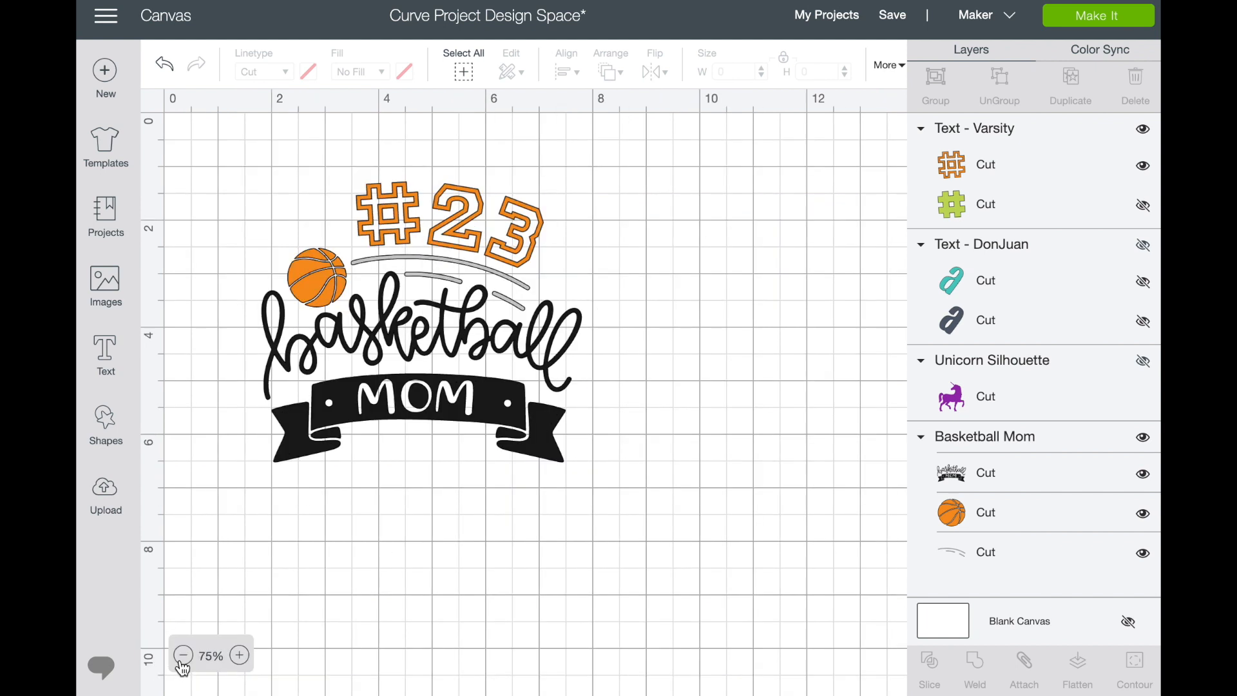
click(1016, 371)
click(1143, 361)
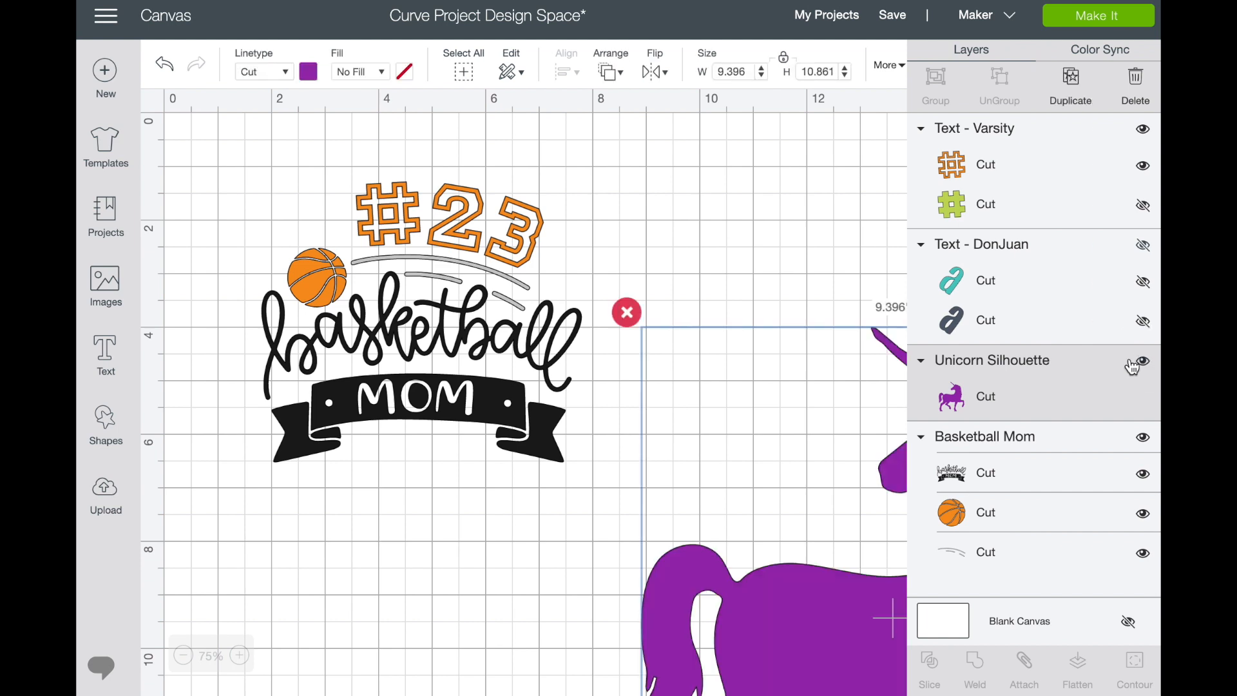
scroll(465, 507, right, 10)
scroll(465, 507, down, 7)
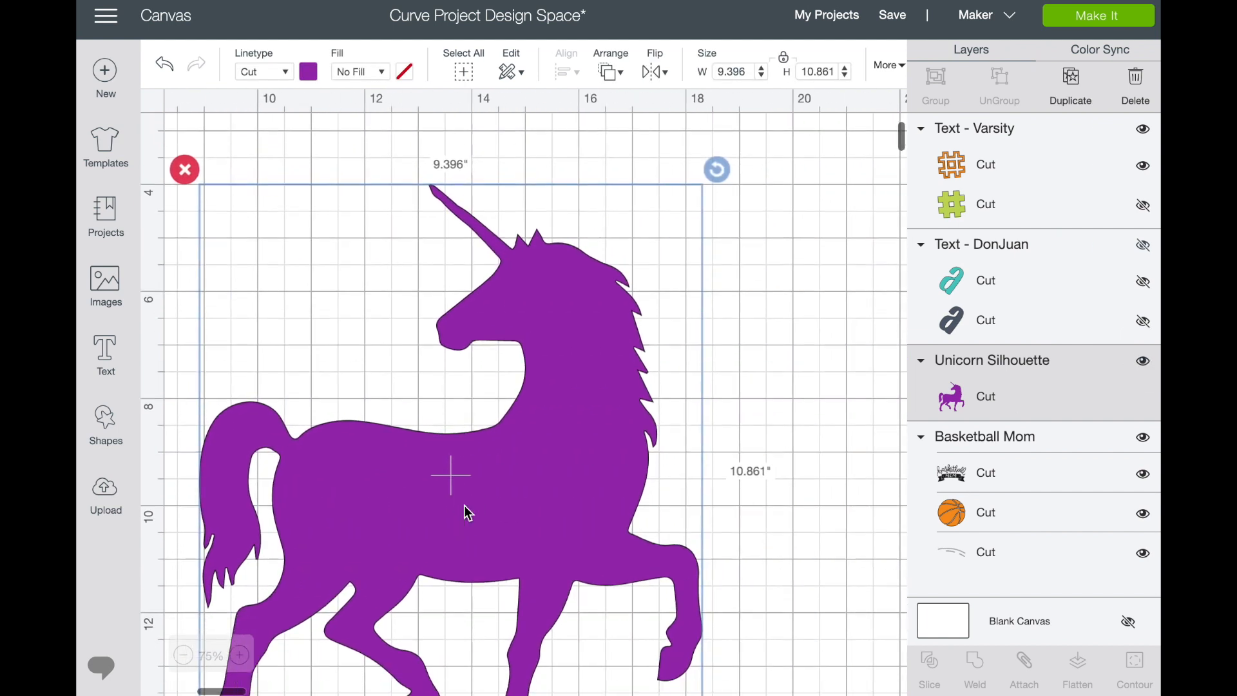
scroll(468, 513, right, 2)
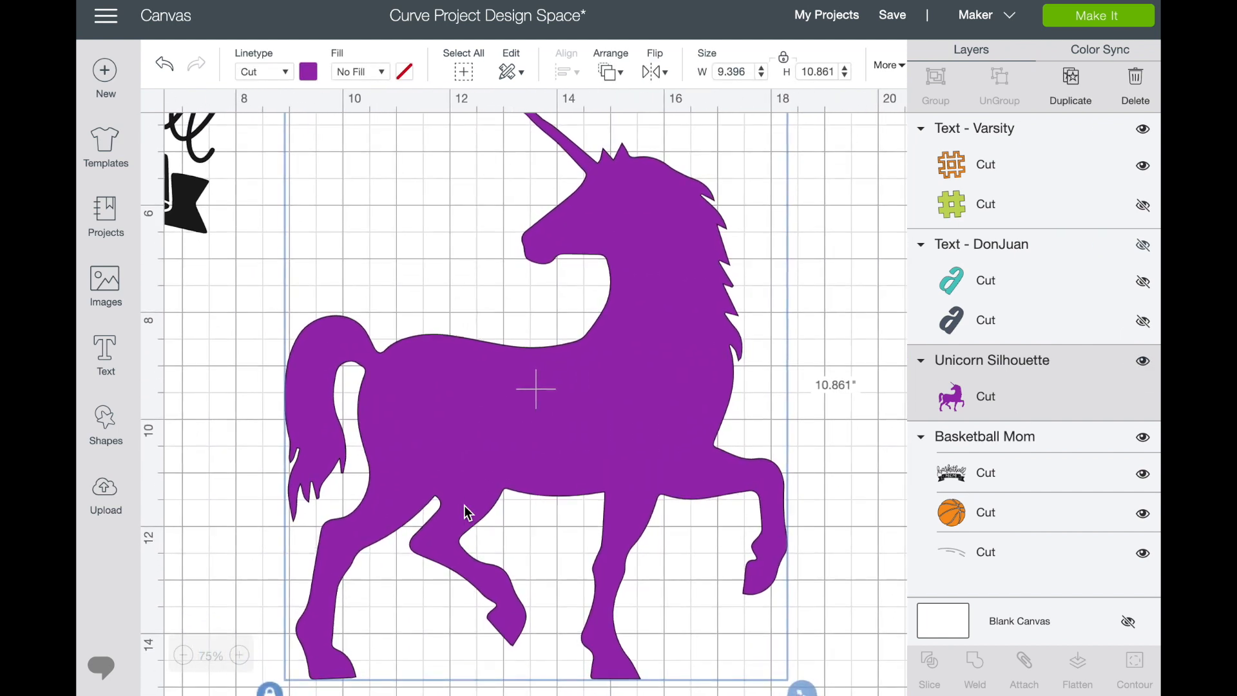
click(184, 655)
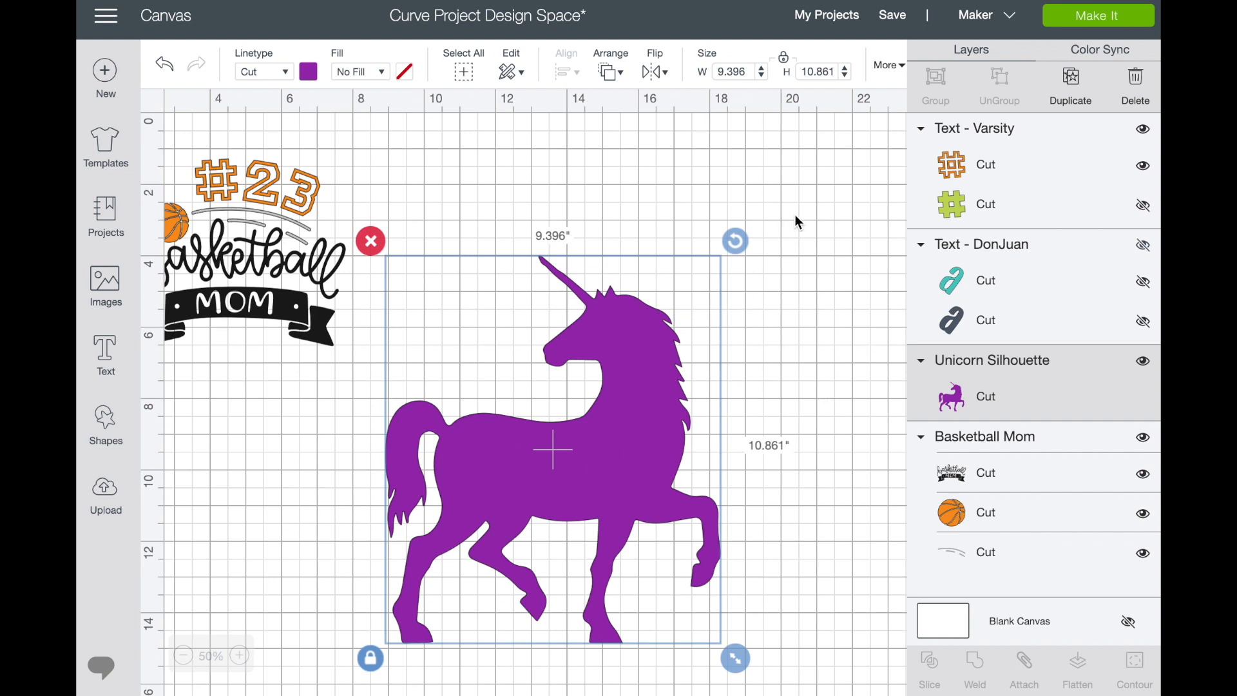
- Add a text object with the first name in lowercase and set its font to DonJuan
click(105, 353)
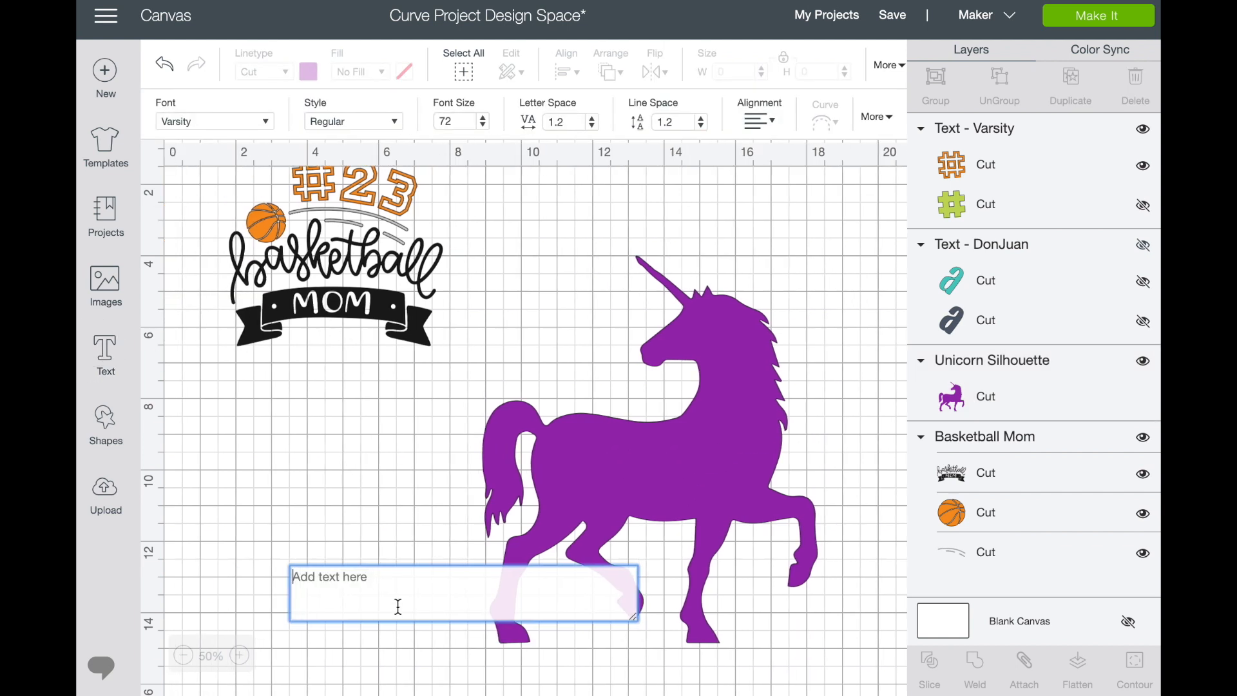
text(addison)
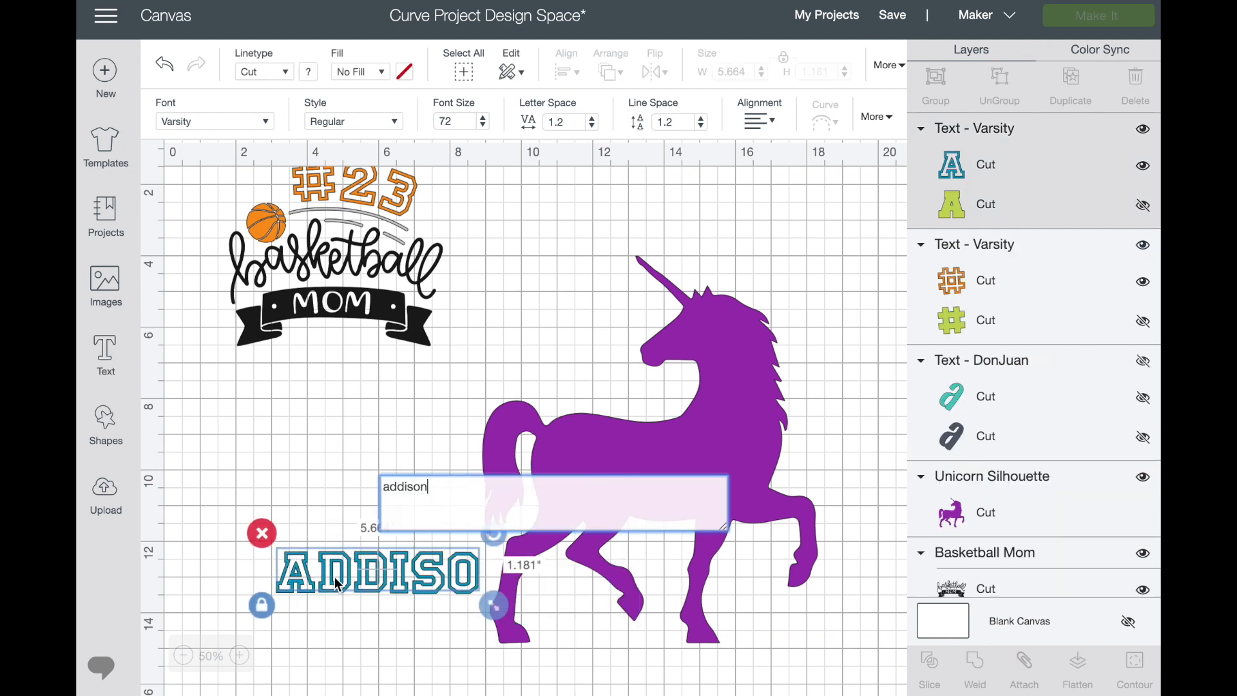
click(254, 122)
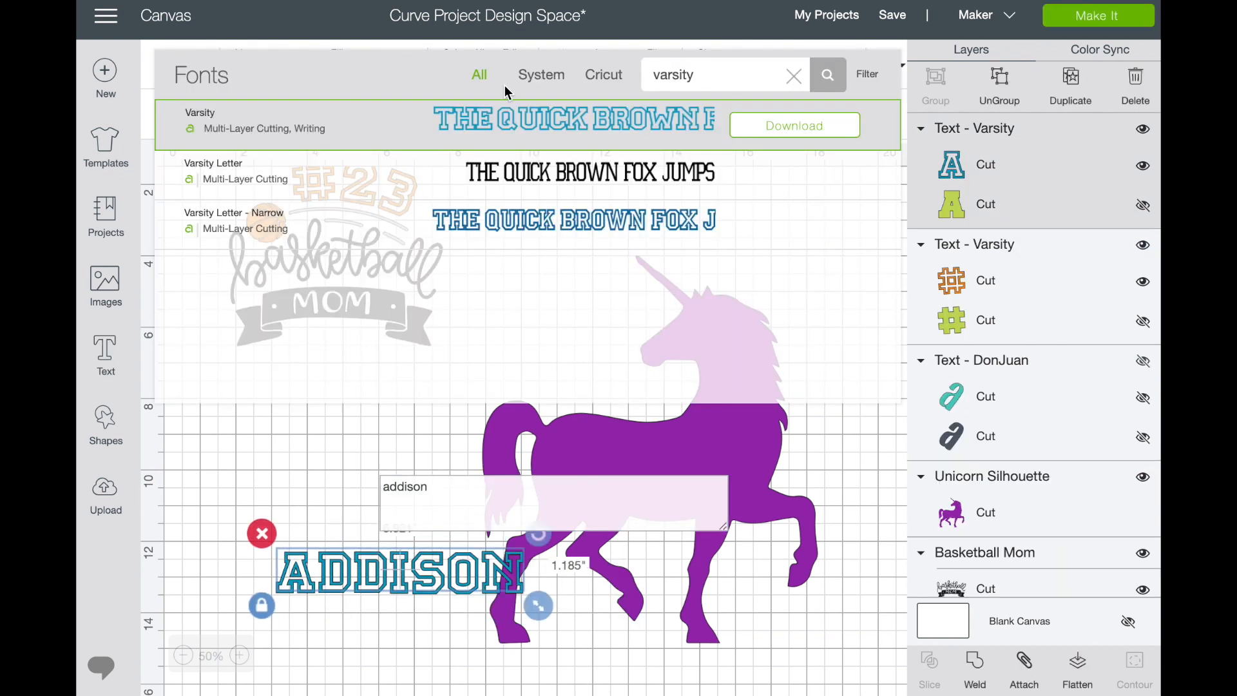
click(794, 76)
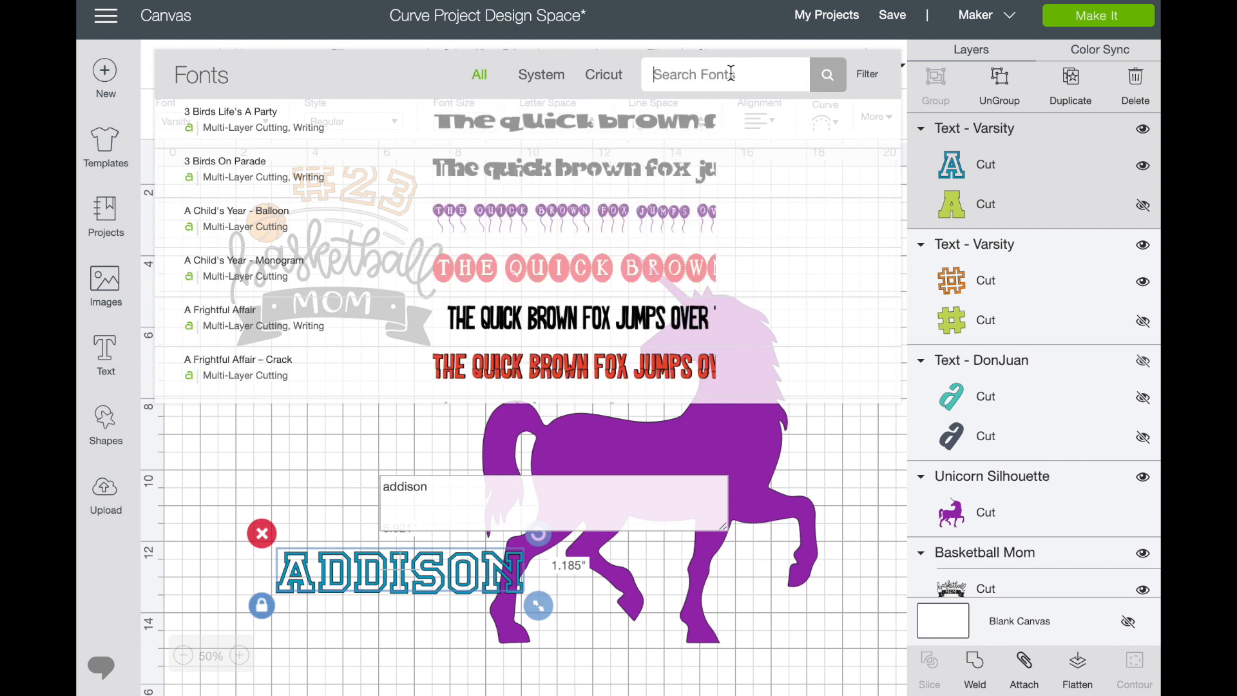
text(donjuan)
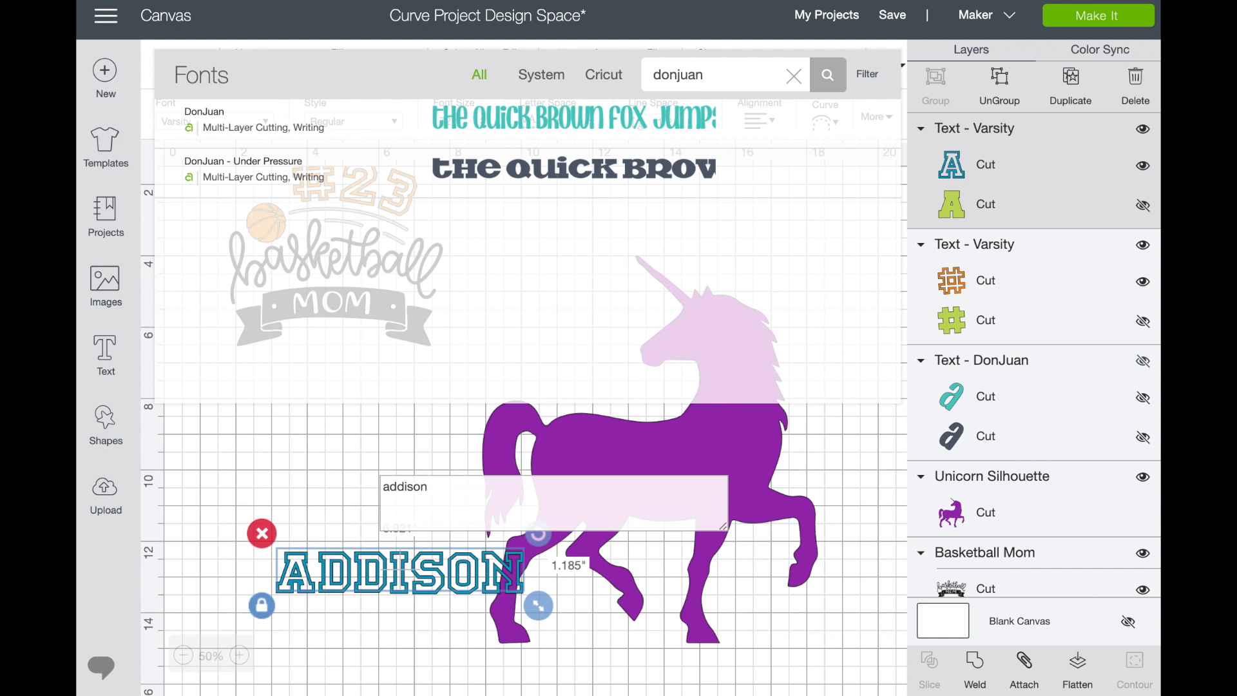
click(589, 118)
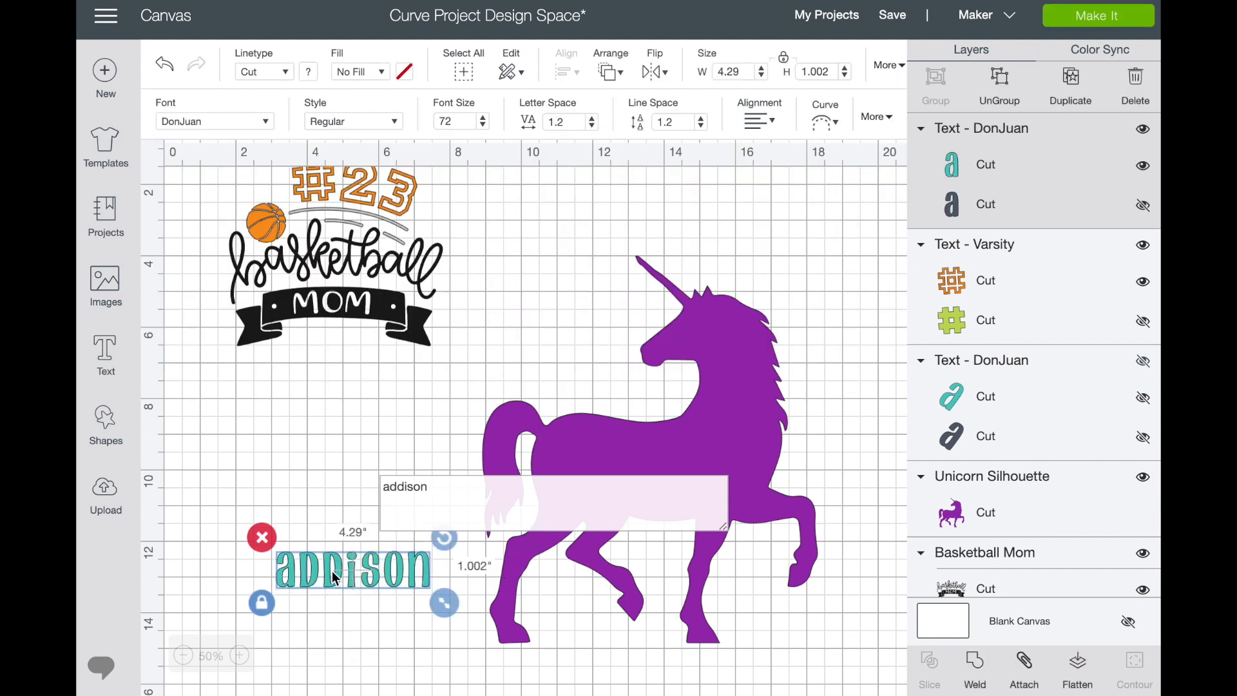
- Move the name text onto the unicorn silhouette's body
drag(342, 569, 629, 485)
click(876, 308)
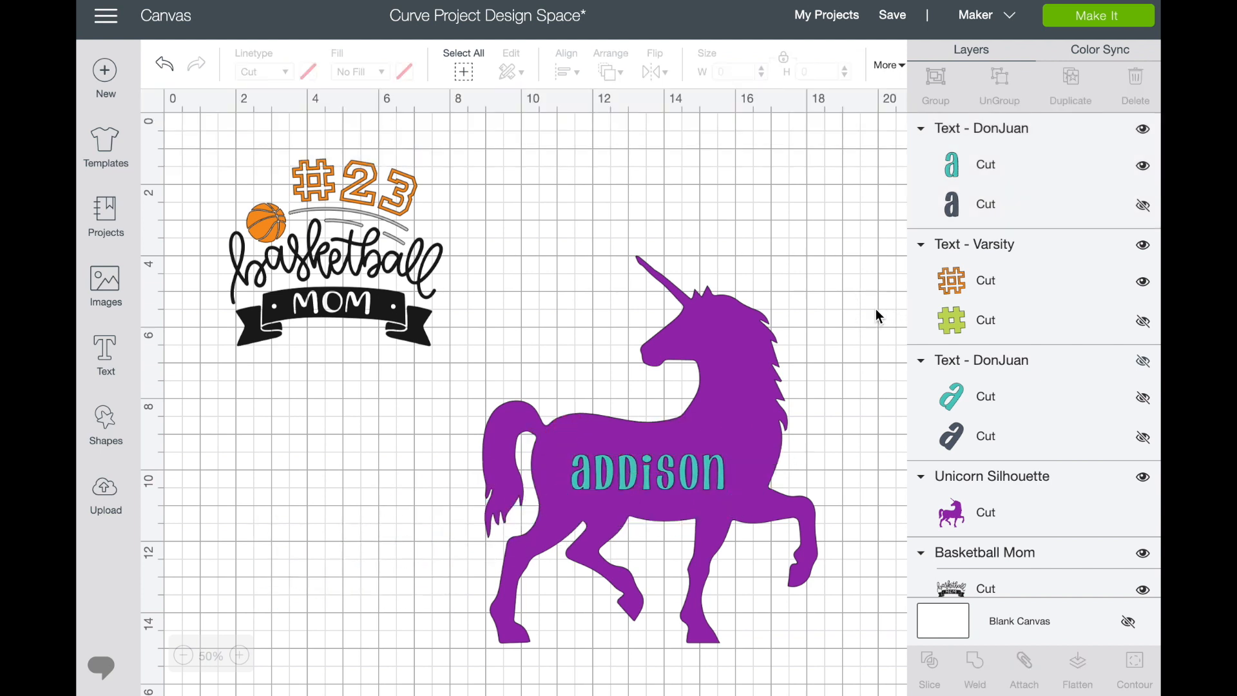
- Try the name text at font size 150
click(671, 476)
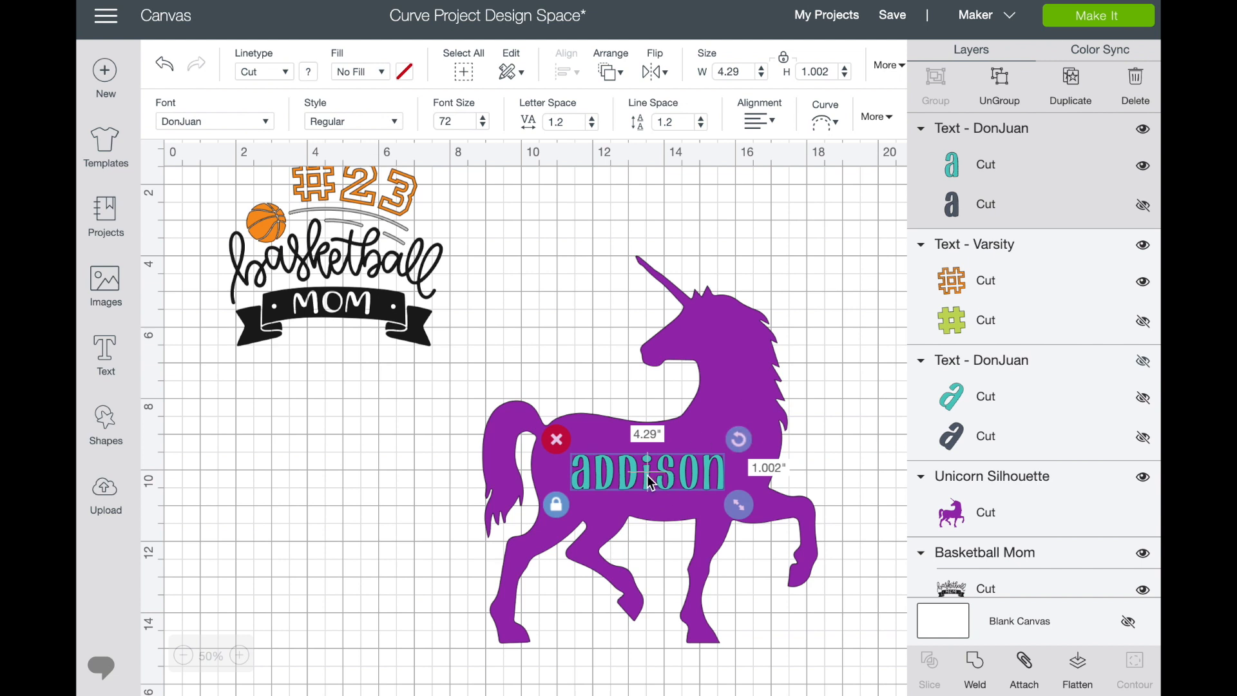
click(461, 120)
drag(461, 119, 413, 126)
text(150)
key(Return)
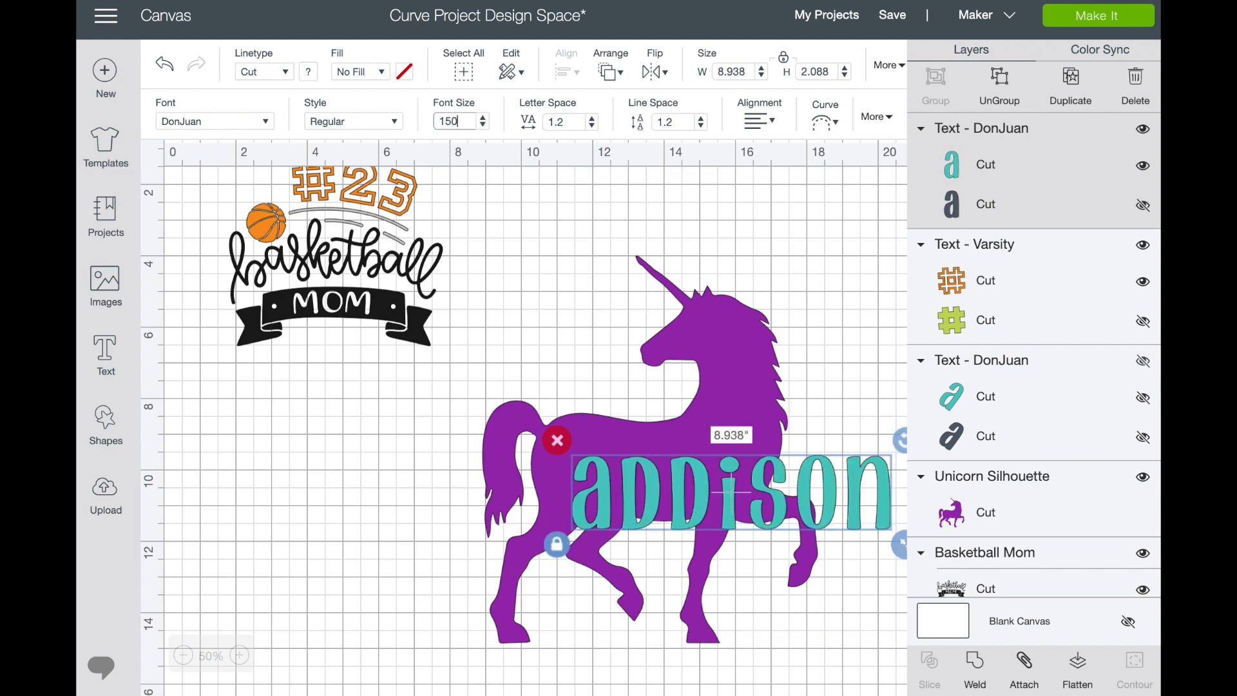
- Set the name text's font size to 125 and move it slightly up and left over the unicorn's body
drag(463, 126, 403, 124)
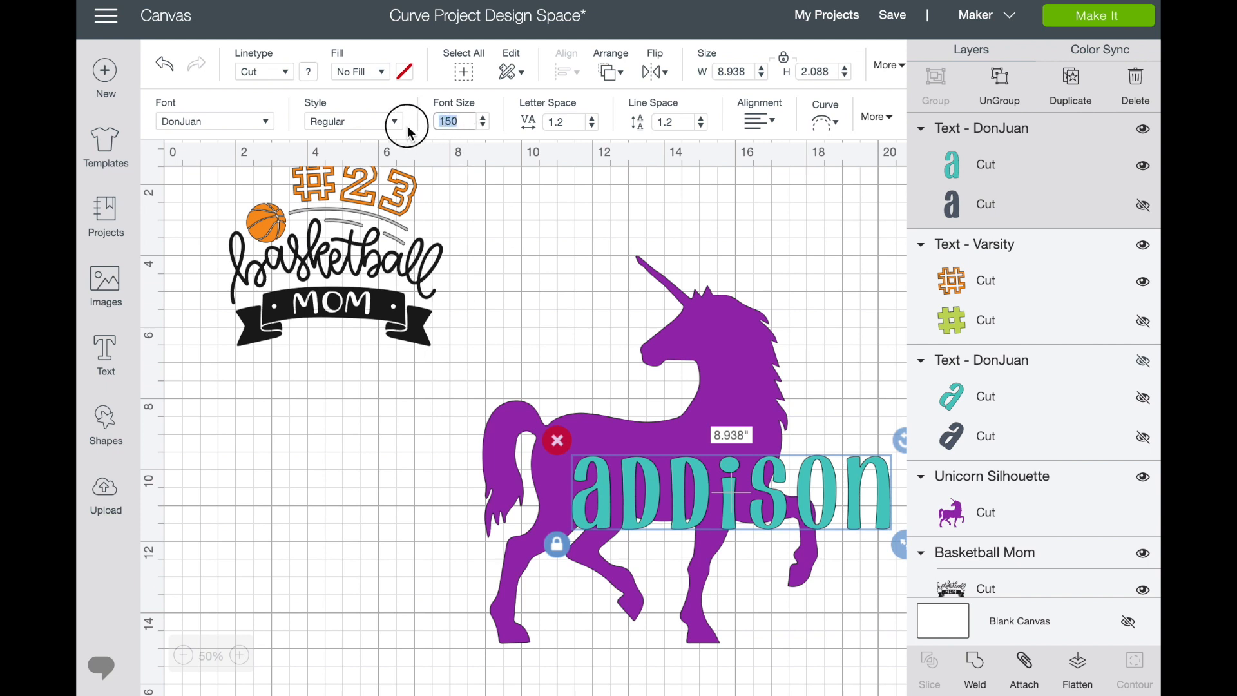
text(125)
key(Return)
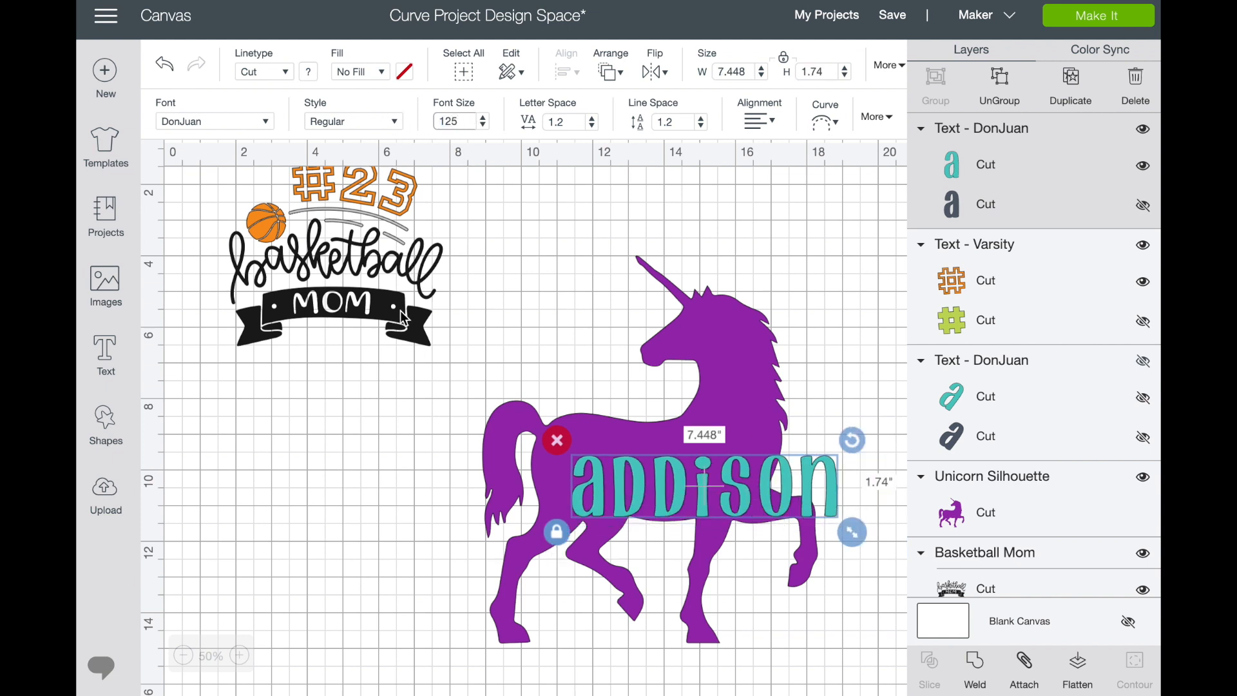
click(744, 475)
drag(744, 475, 732, 465)
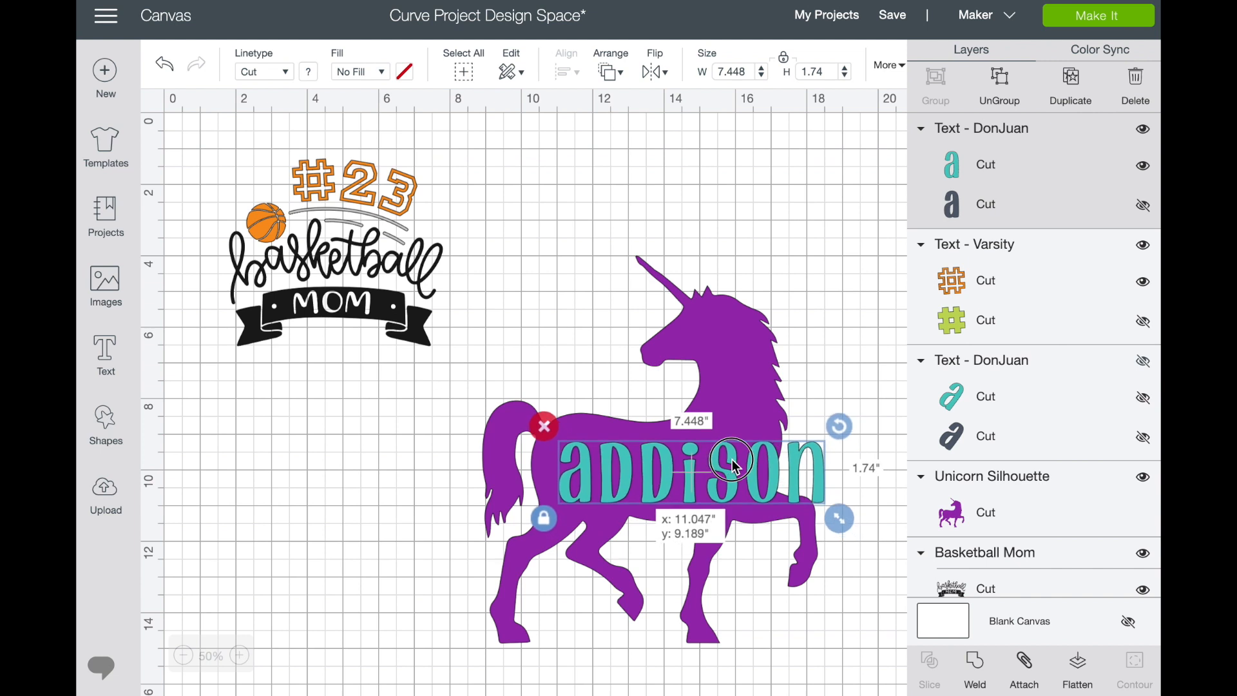
- Curve the name text into a downward-bowing arc and rotate it counterclockwise to sweep from the unicorn's body up its neck
click(827, 121)
drag(784, 181, 720, 181)
drag(840, 426, 833, 325)
drag(777, 412, 781, 407)
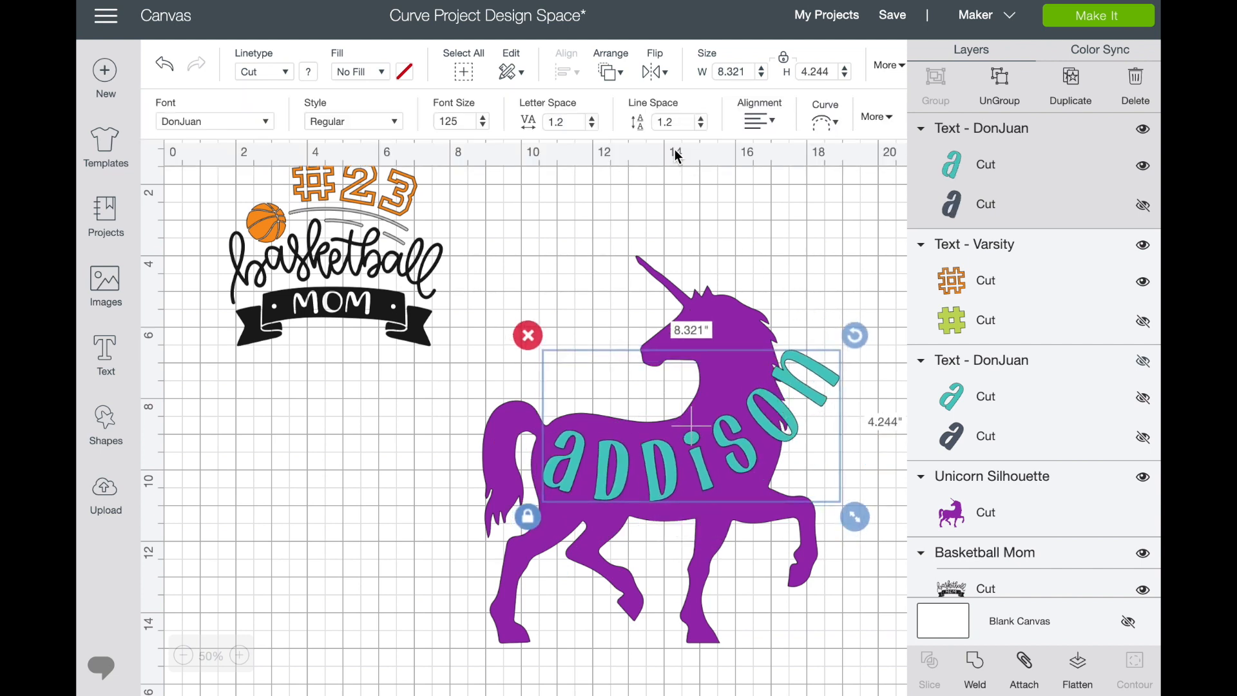
- Set the curved name text's font size to 100 and nudge it into place inside the unicorn
click(449, 121)
key(Return)
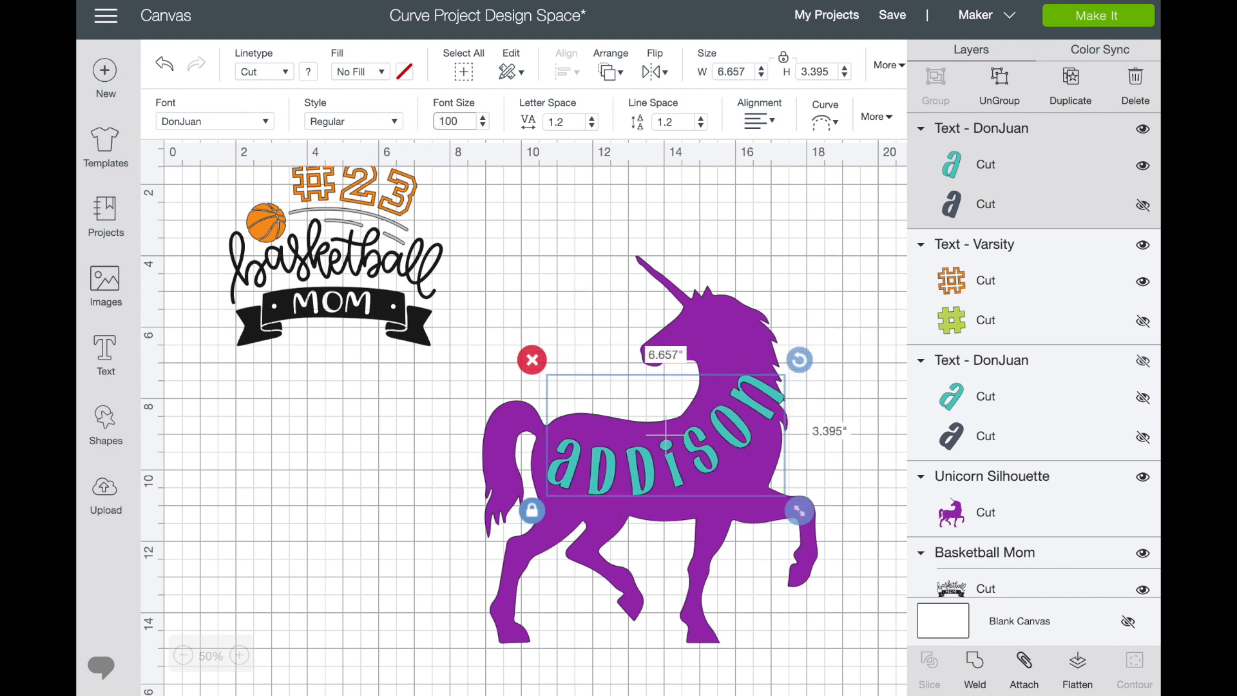
drag(733, 441, 736, 448)
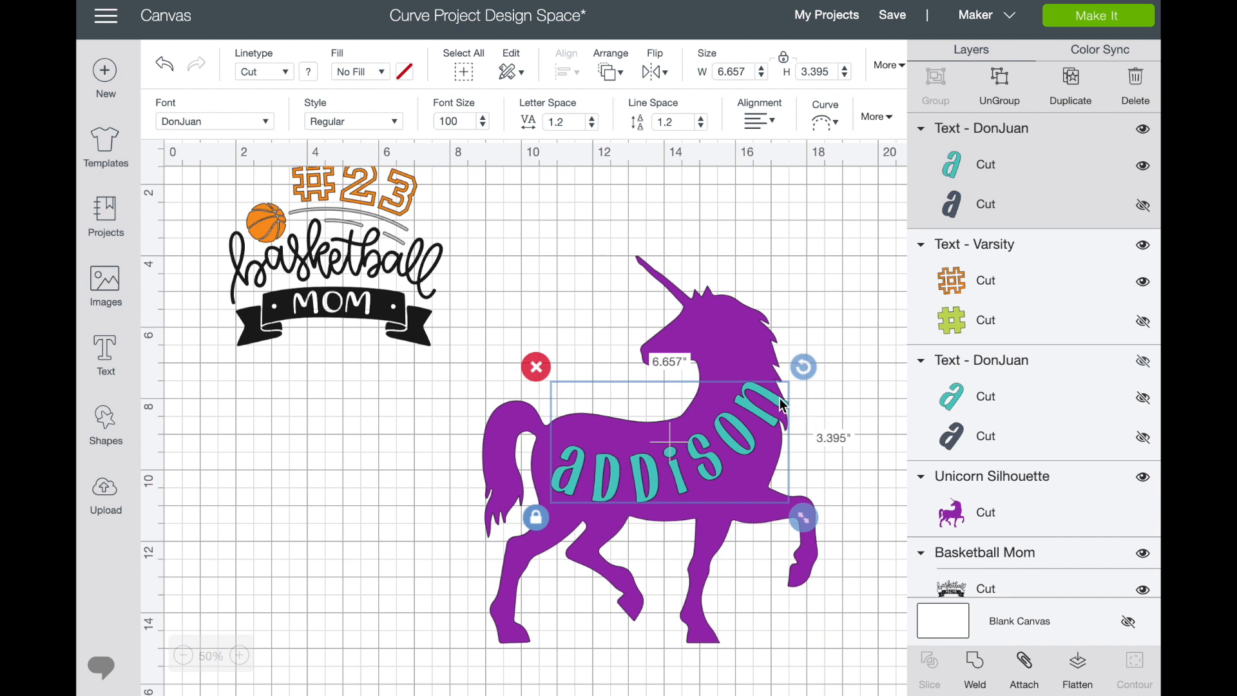
drag(643, 482, 643, 476)
- Set the name text's font size to 110 and adjust its position and counterclockwise rotation to follow the unicorn's neck
click(451, 121)
text(11)
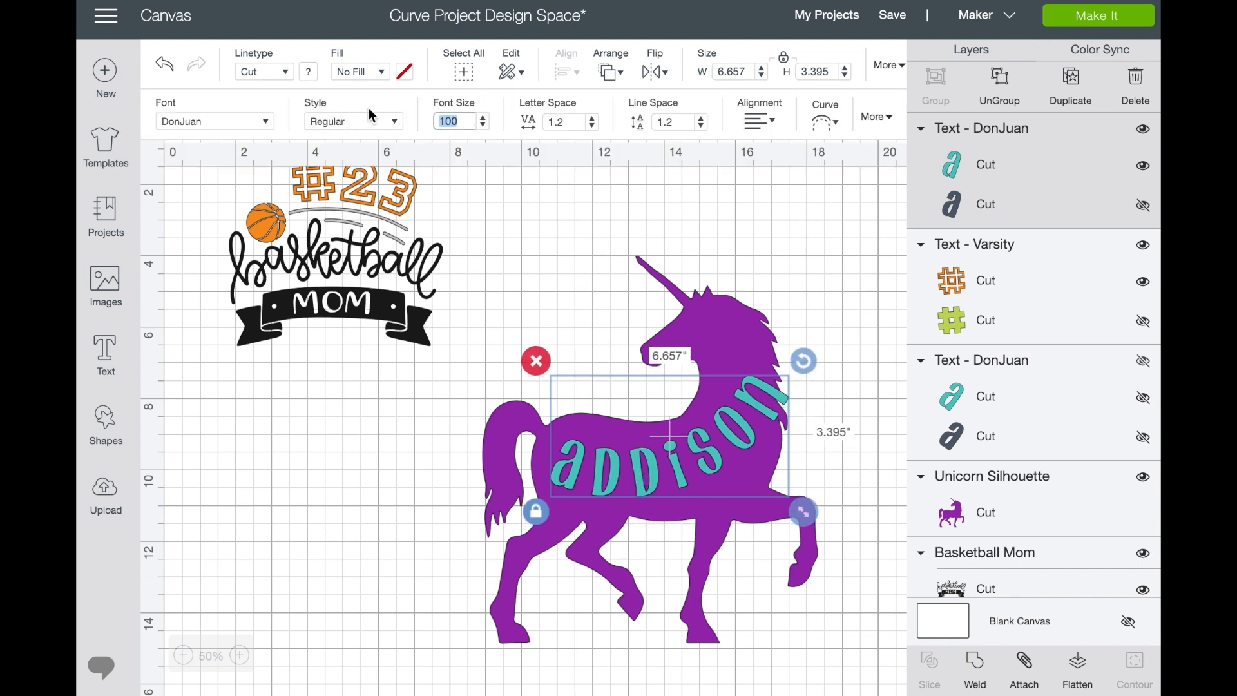
text(0)
key(Return)
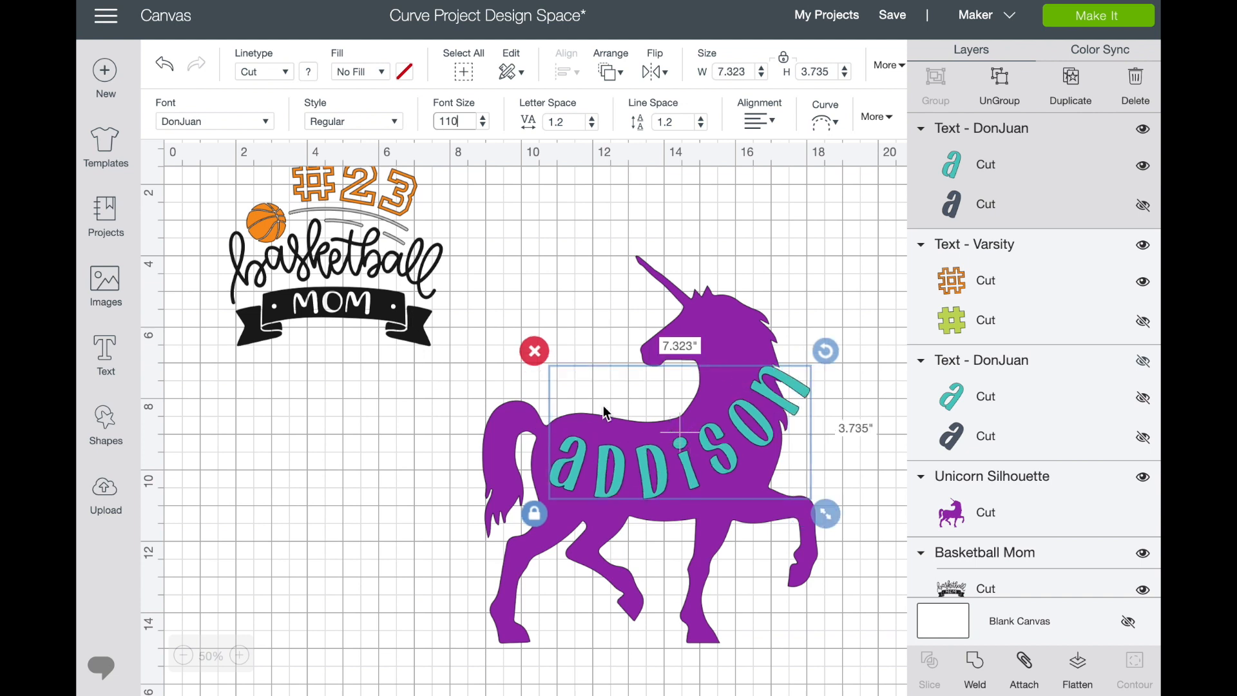
drag(664, 488, 657, 488)
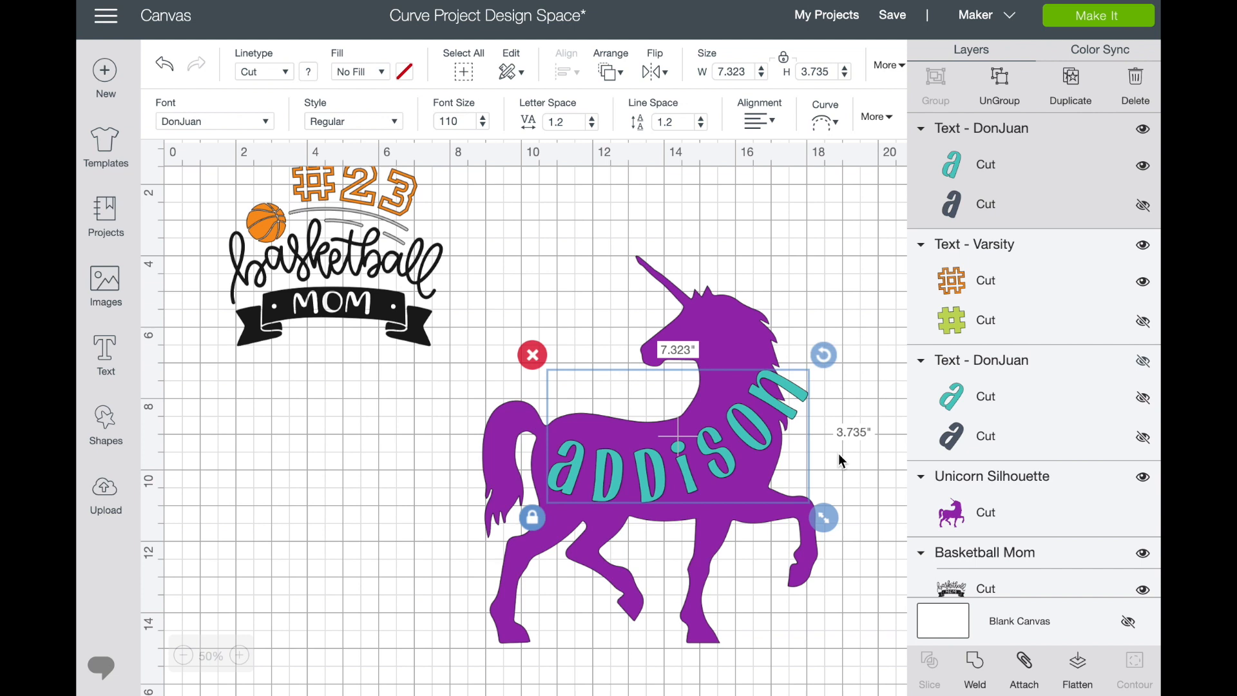
drag(825, 355, 817, 340)
drag(759, 432, 757, 430)
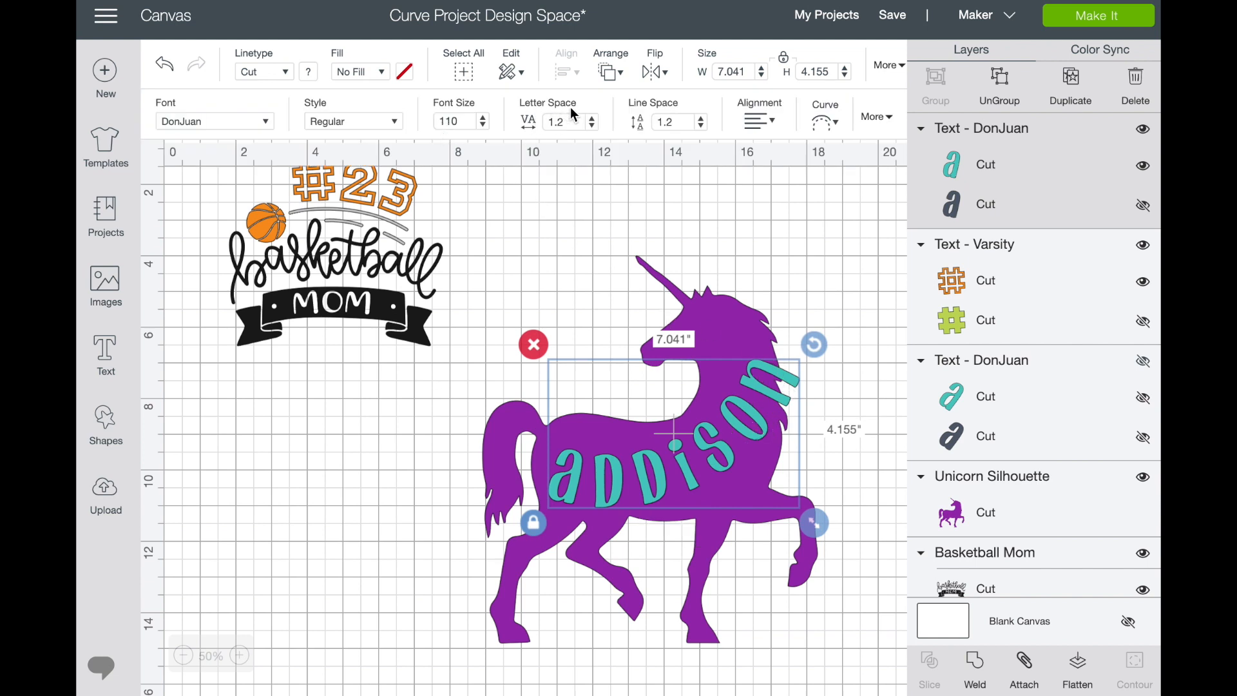
- Reduce the name text's letter spacing to 0.4
click(592, 127)
click(592, 127)
click(592, 127)
click(593, 127)
click(592, 126)
click(593, 127)
click(592, 127)
click(593, 126)
- Fine-tune the tightened name text's position and rotation so it sits within the unicorn's body and neck
drag(679, 455, 672, 456)
drag(804, 359, 801, 354)
mouse_move(711, 457)
mouse_down()
mouse_move(701, 451)
mouse_move(706, 462)
mouse_up()
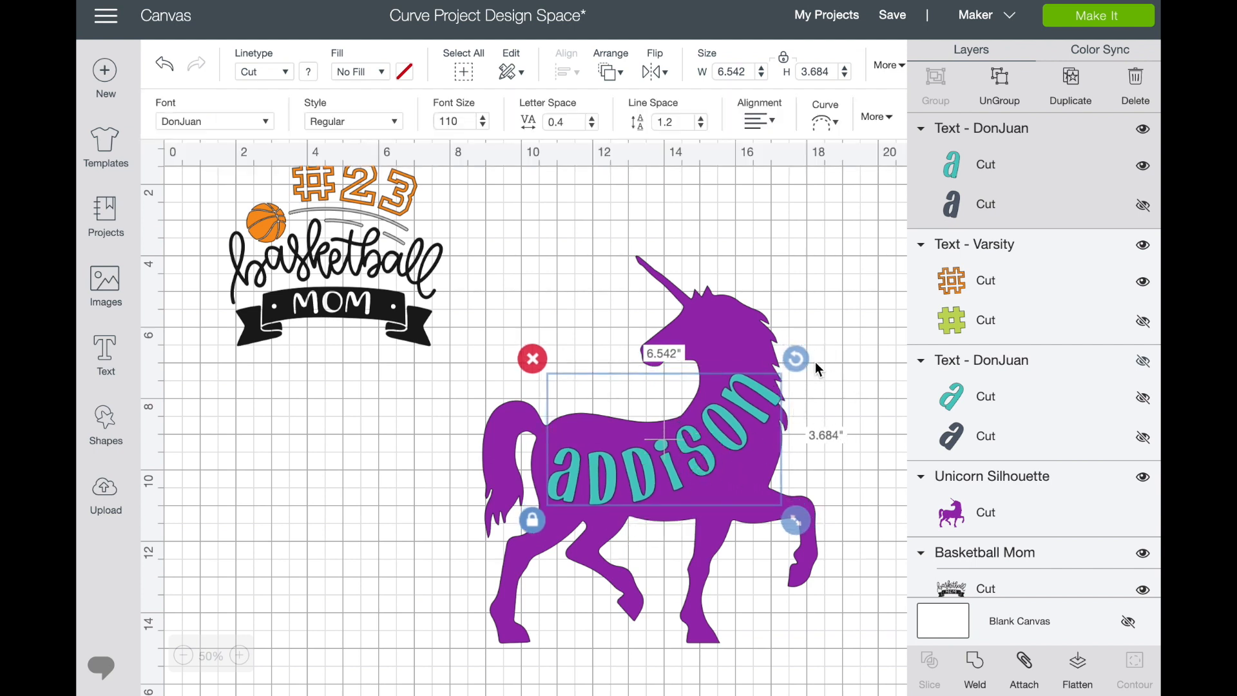
- Tighten the name text's curve slightly with the diameter setting and nudge the unicorn silhouette slightly upward behind it
click(834, 116)
drag(713, 180, 713, 182)
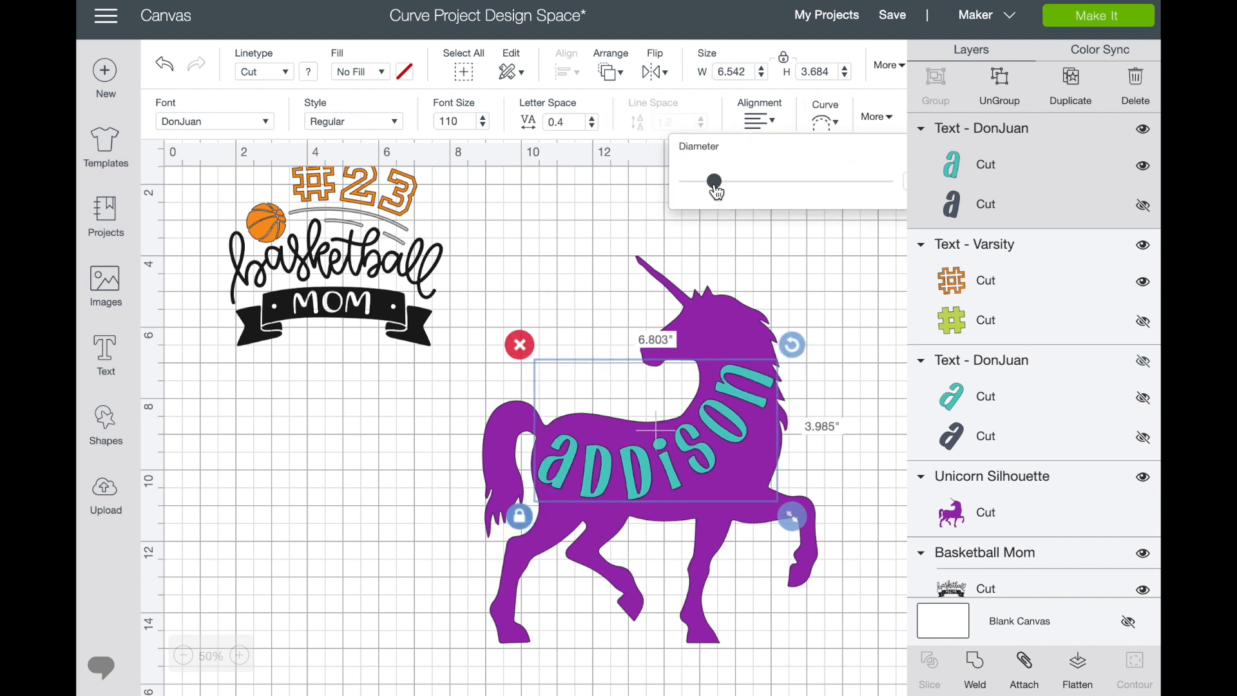
drag(707, 450, 700, 446)
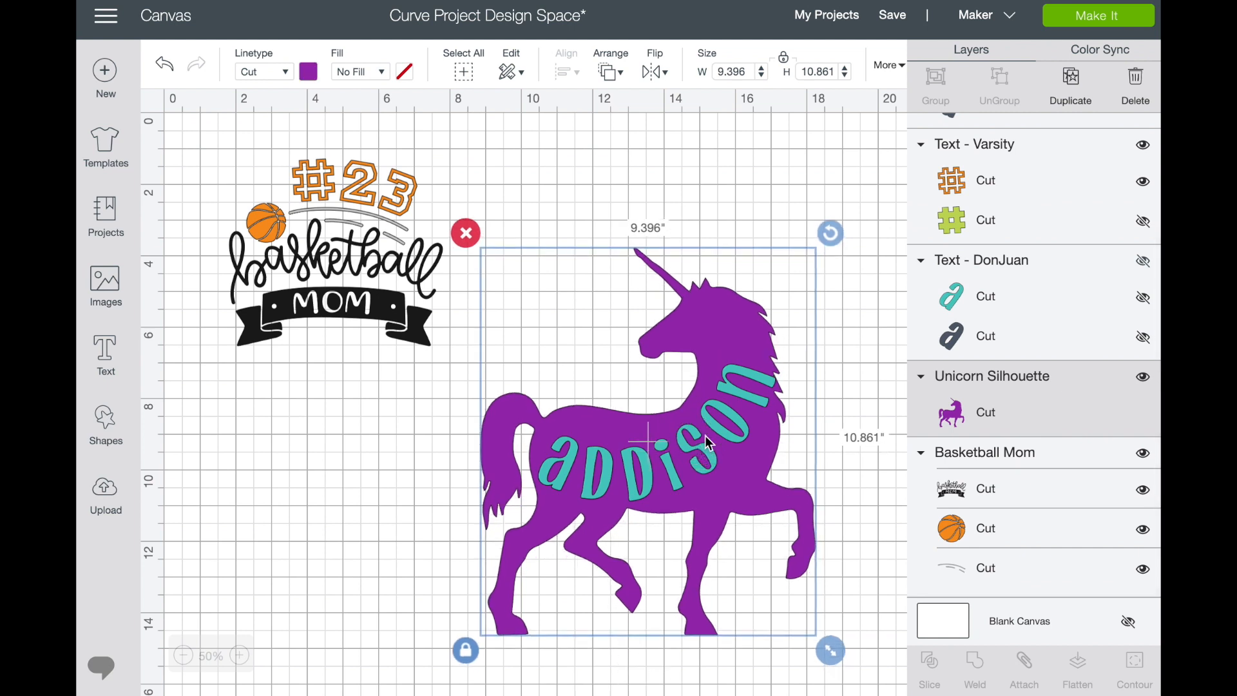
- Reduce the name text's letter spacing to 0.1 and deselect it
click(731, 412)
click(592, 126)
click(592, 125)
click(591, 126)
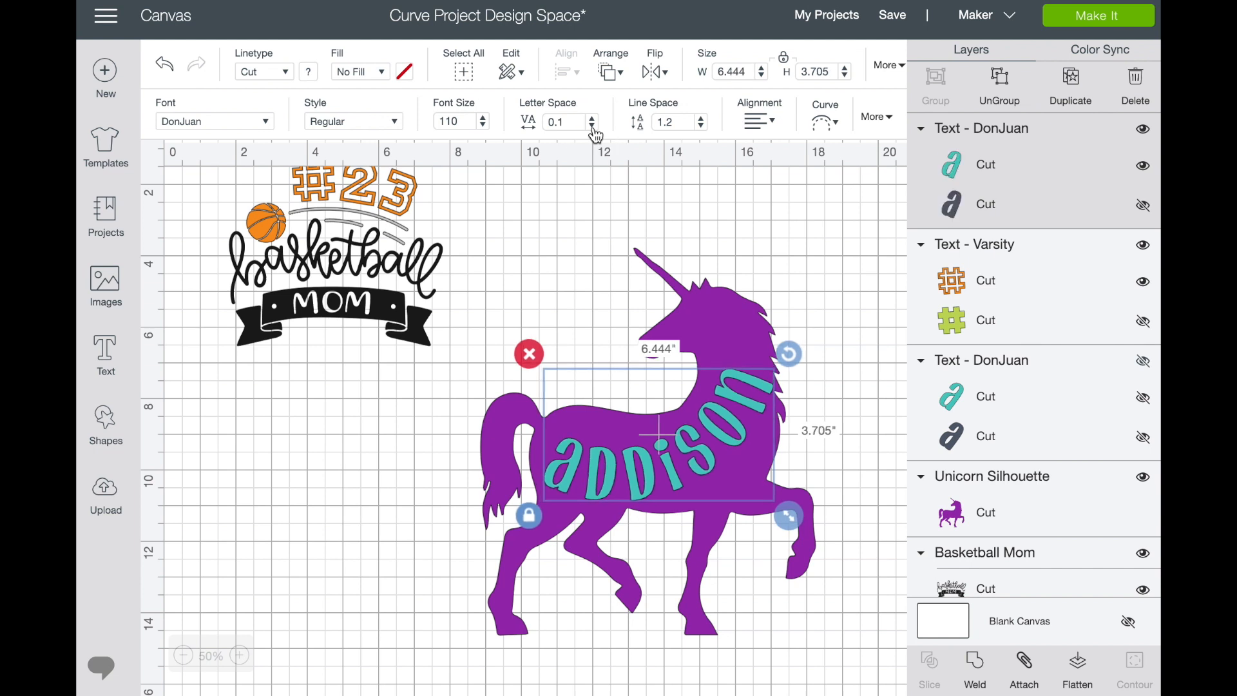
click(798, 247)
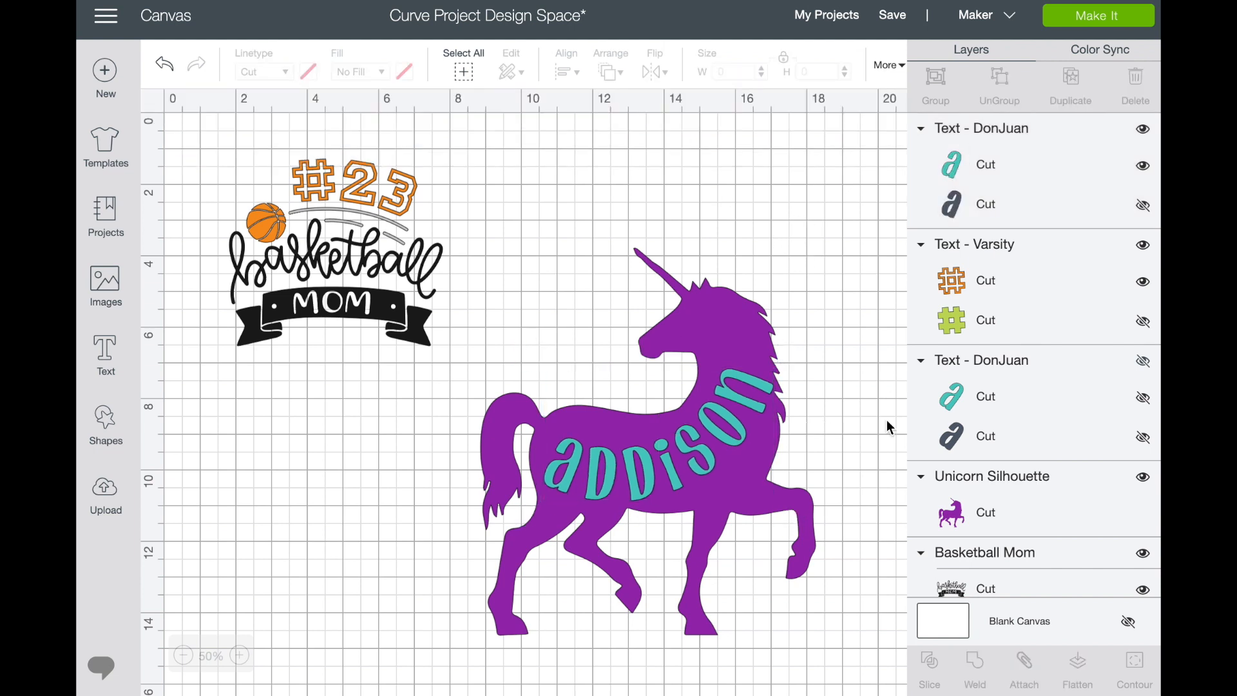